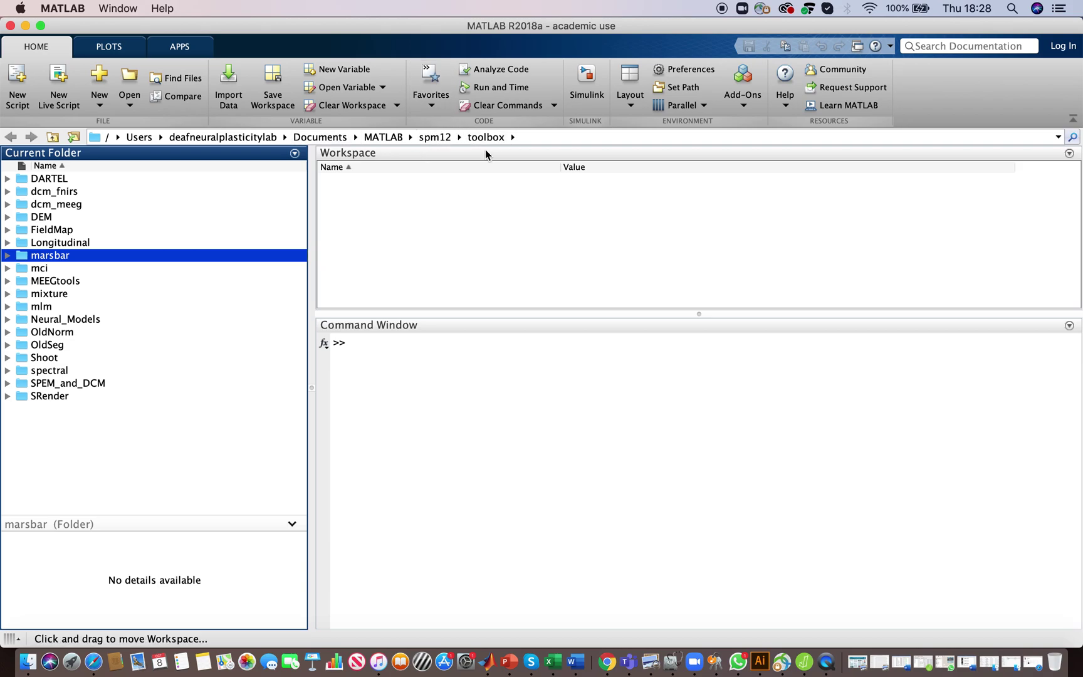
pyautogui.rightClick(105, 258)
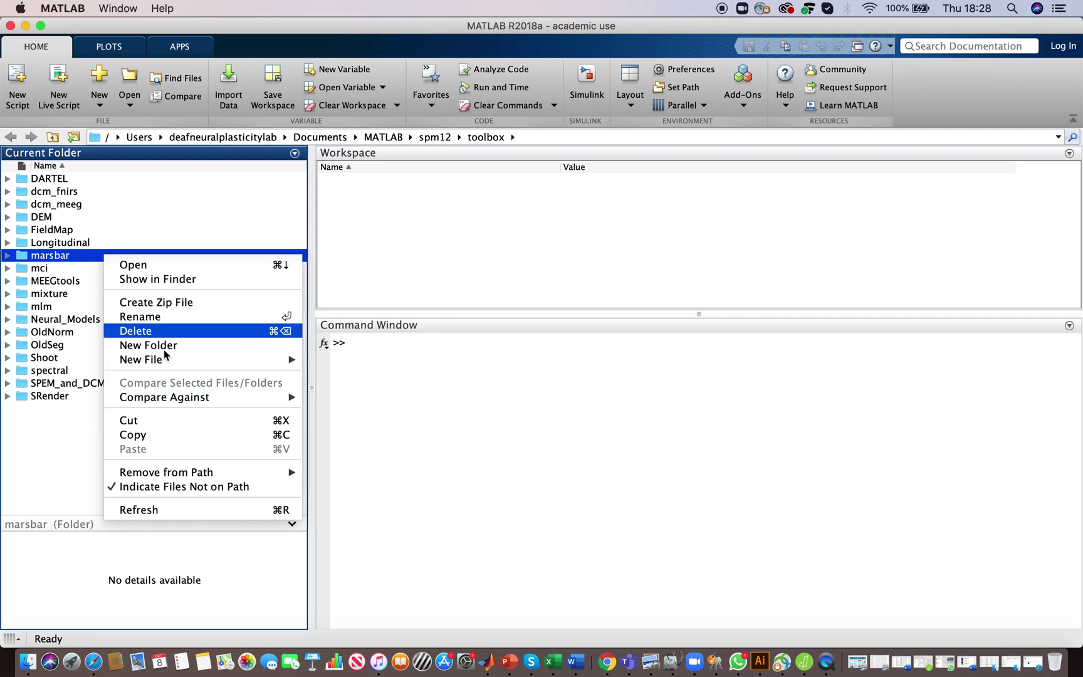
pyautogui.moveTo(162, 362)
pyautogui.moveTo(235, 475)
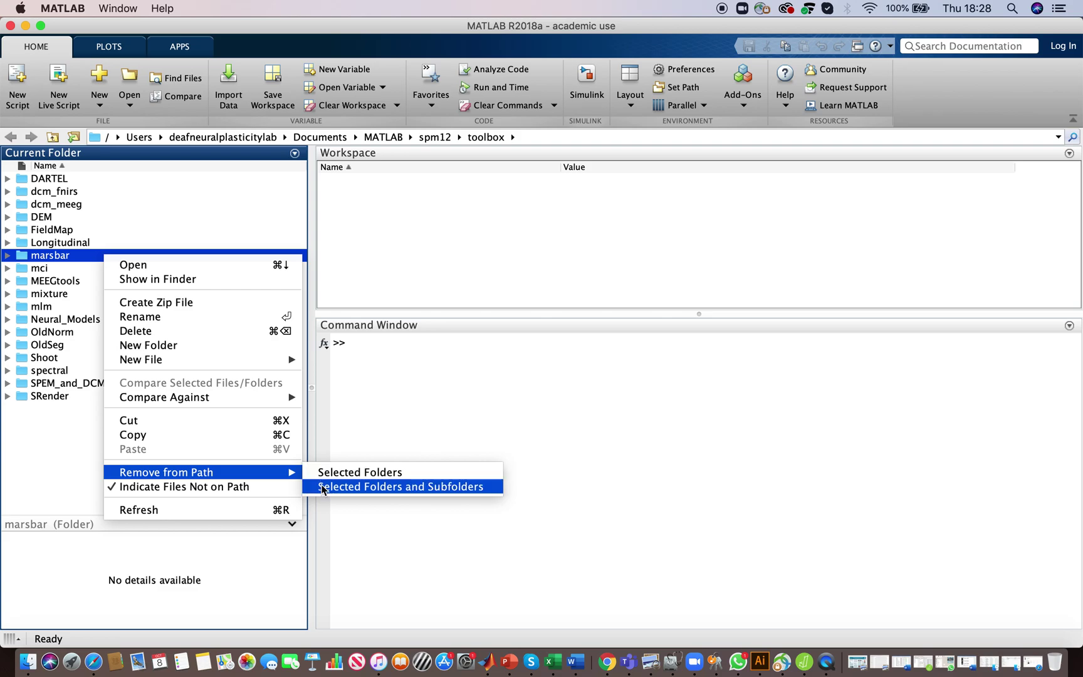
# Launch the MarsBaR toolbox by running the marsbar command.
pyautogui.click(467, 431)
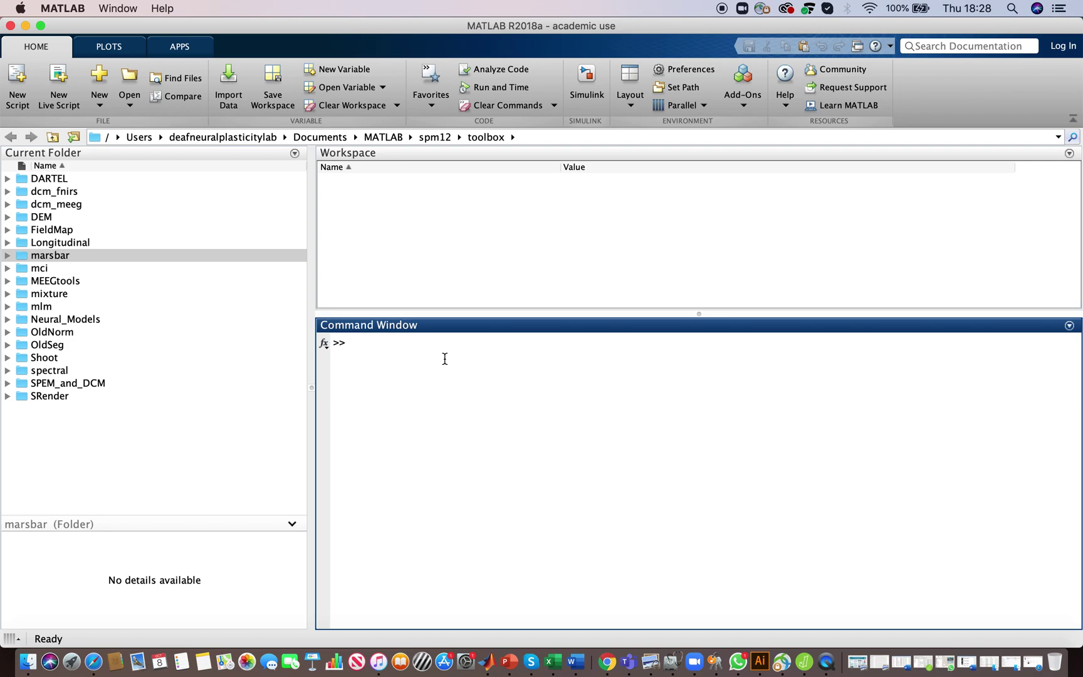
pyautogui.write('marbar')
pyautogui.press('Return')
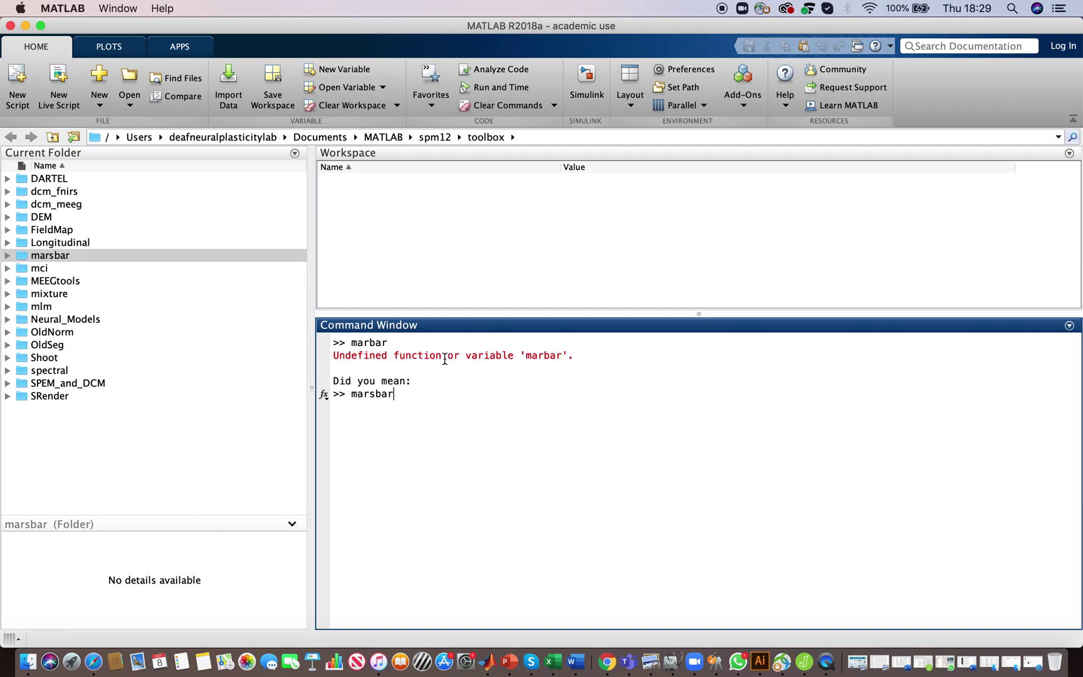
pyautogui.press('Return')
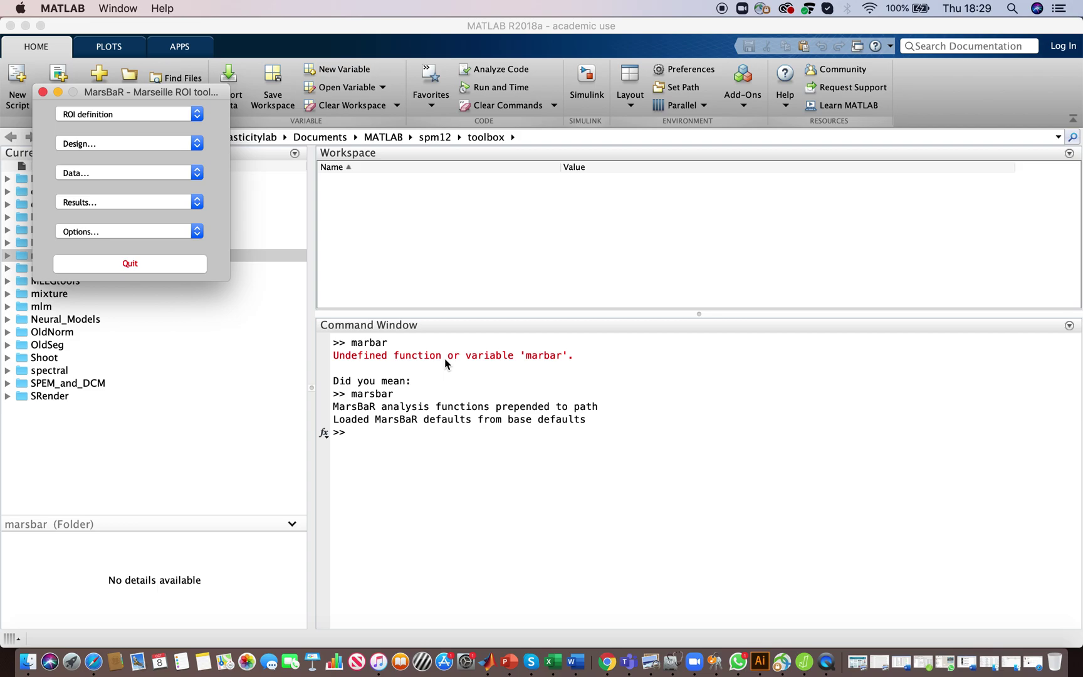
pyautogui.click(196, 144)
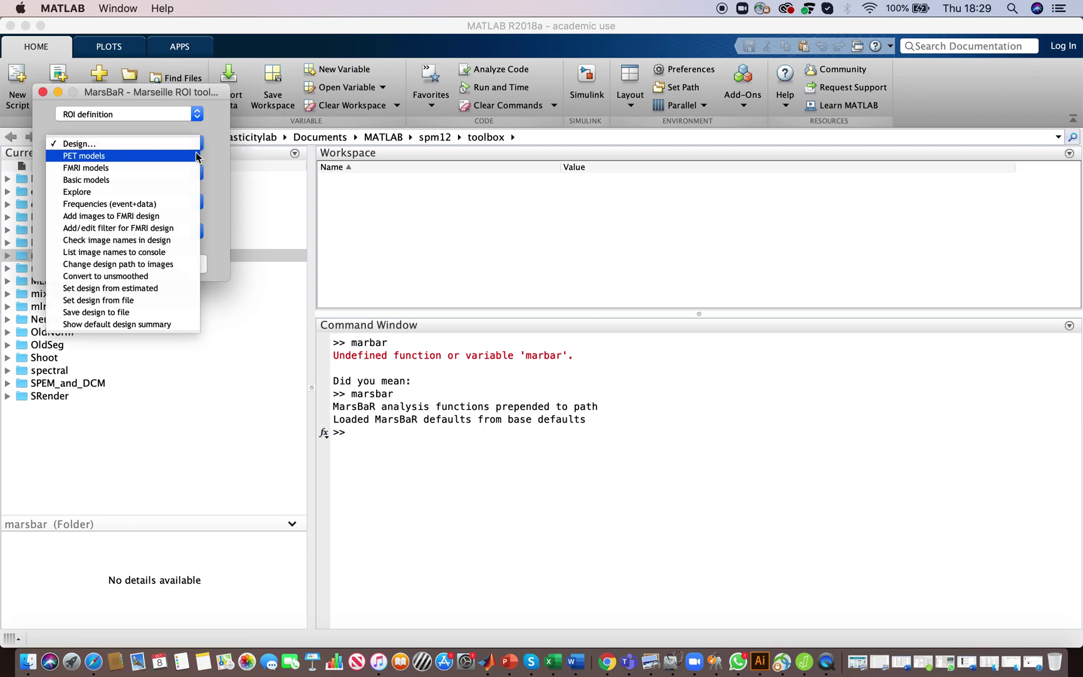
pyautogui.click(172, 299)
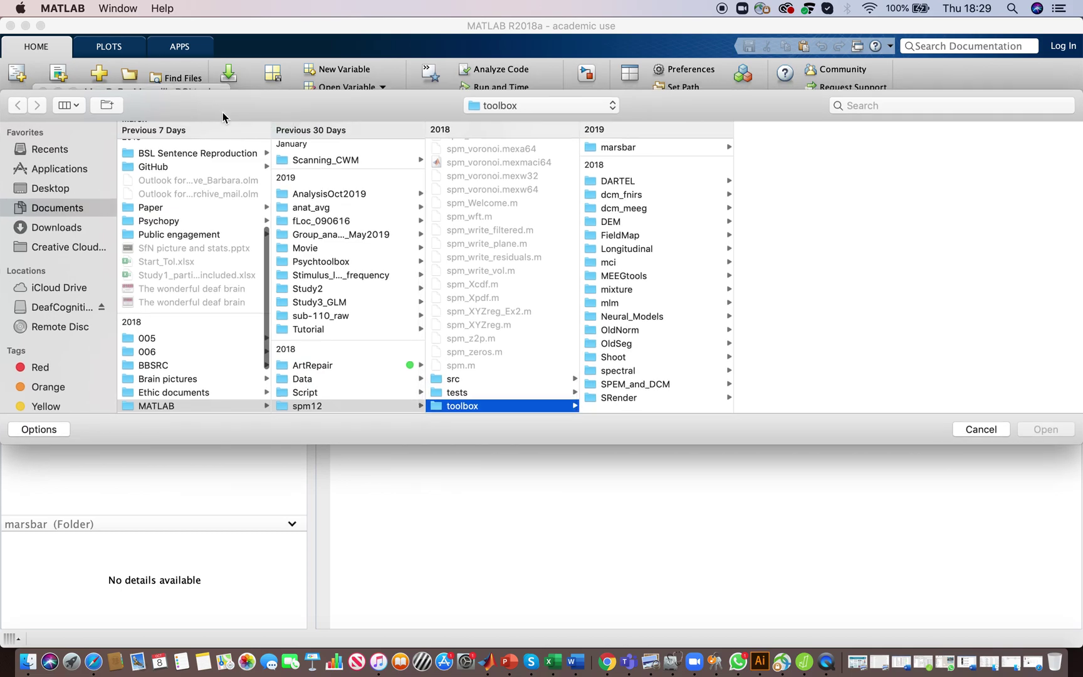
pyautogui.moveTo(223, 113); pyautogui.dragTo(222, 345)
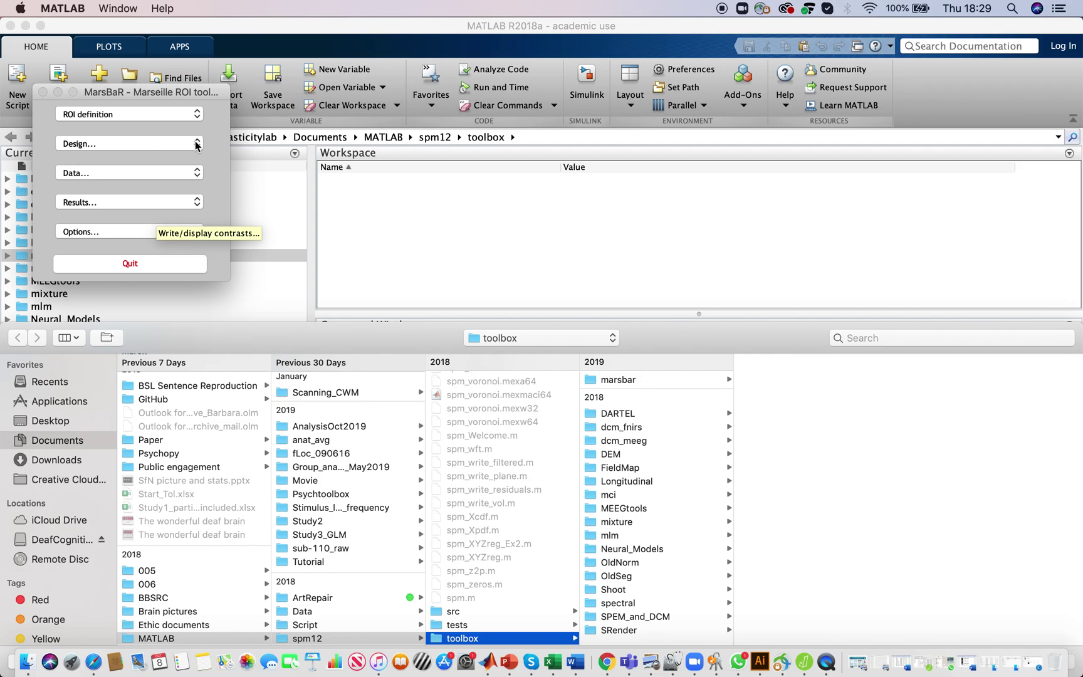
pyautogui.moveTo(209, 344); pyautogui.dragTo(207, 99)
pyautogui.click(973, 419)
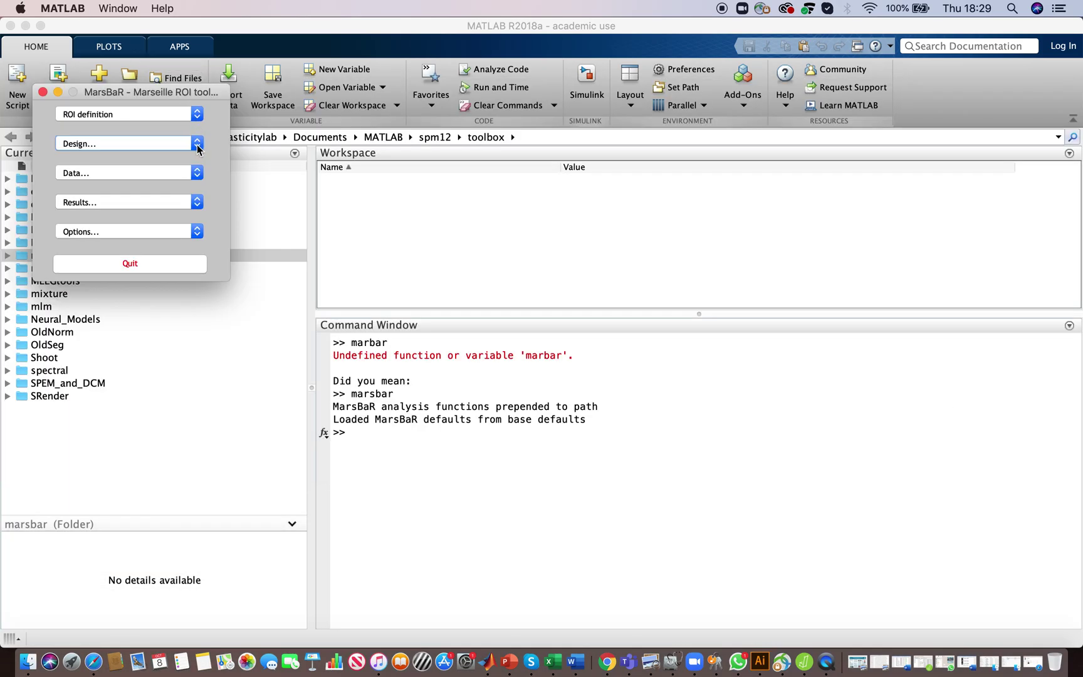
# Start setting the MarsBaR design from a file and browse to the MATLAB folder in Documents.
pyautogui.click(195, 143)
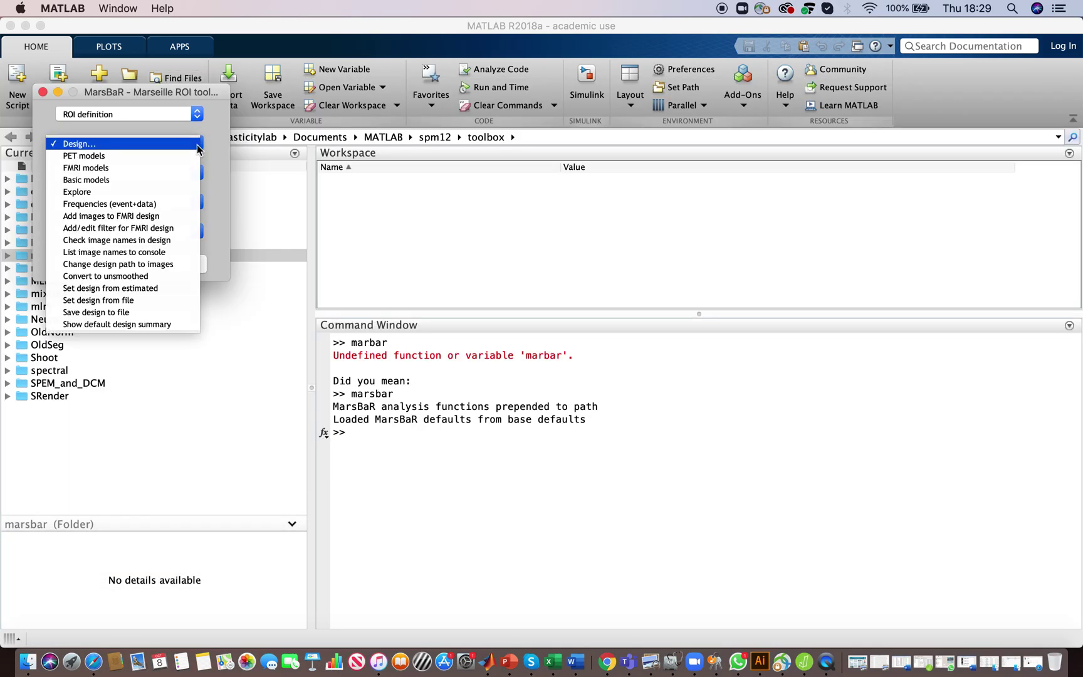
pyautogui.click(107, 303)
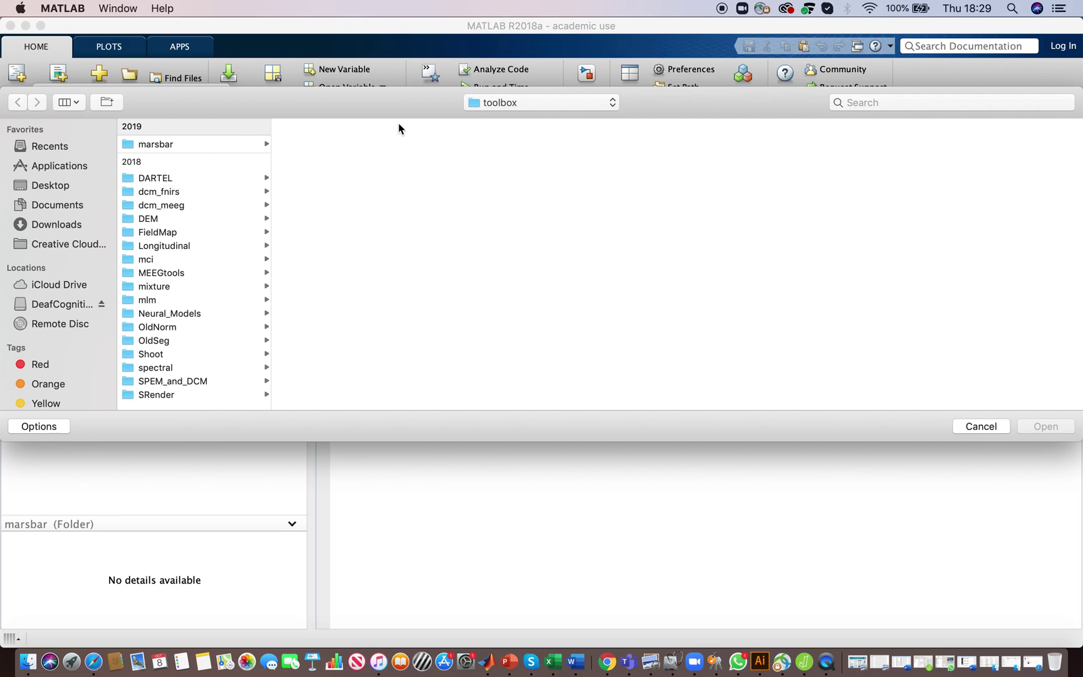
pyautogui.click(67, 206)
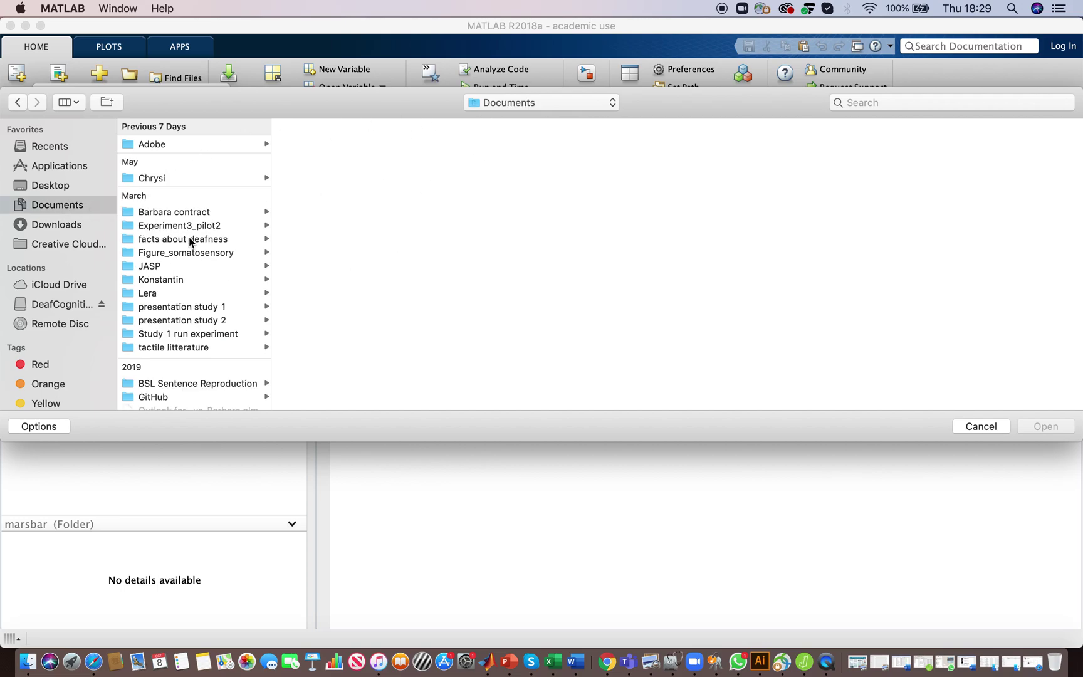
pyautogui.scroll(-10, 163, 324)
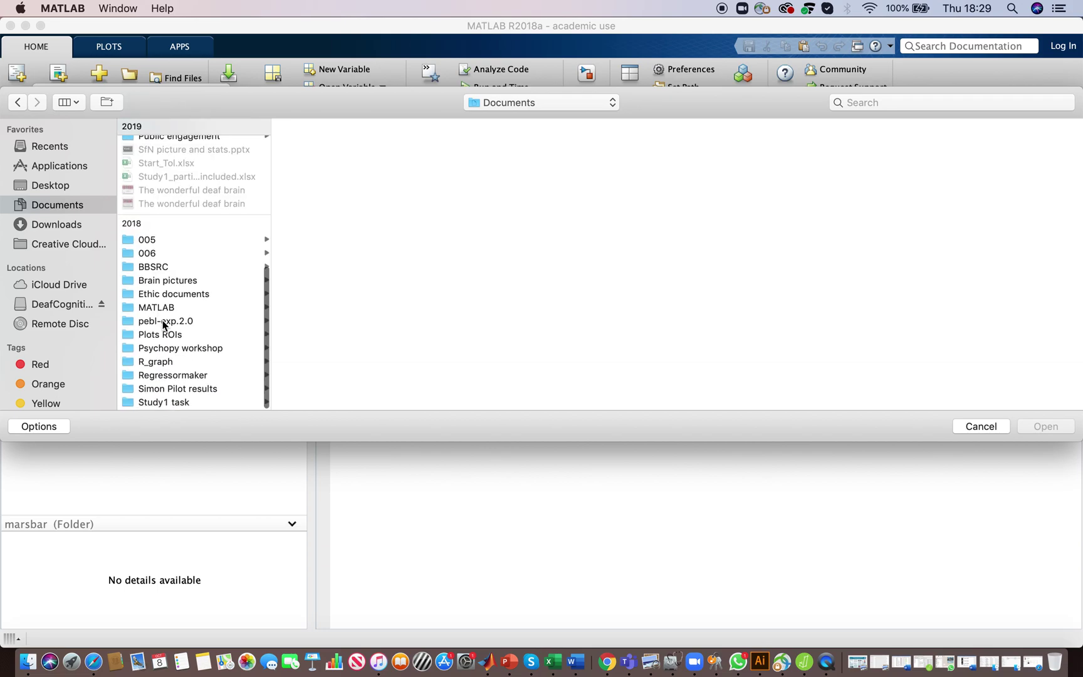
pyautogui.click(161, 306)
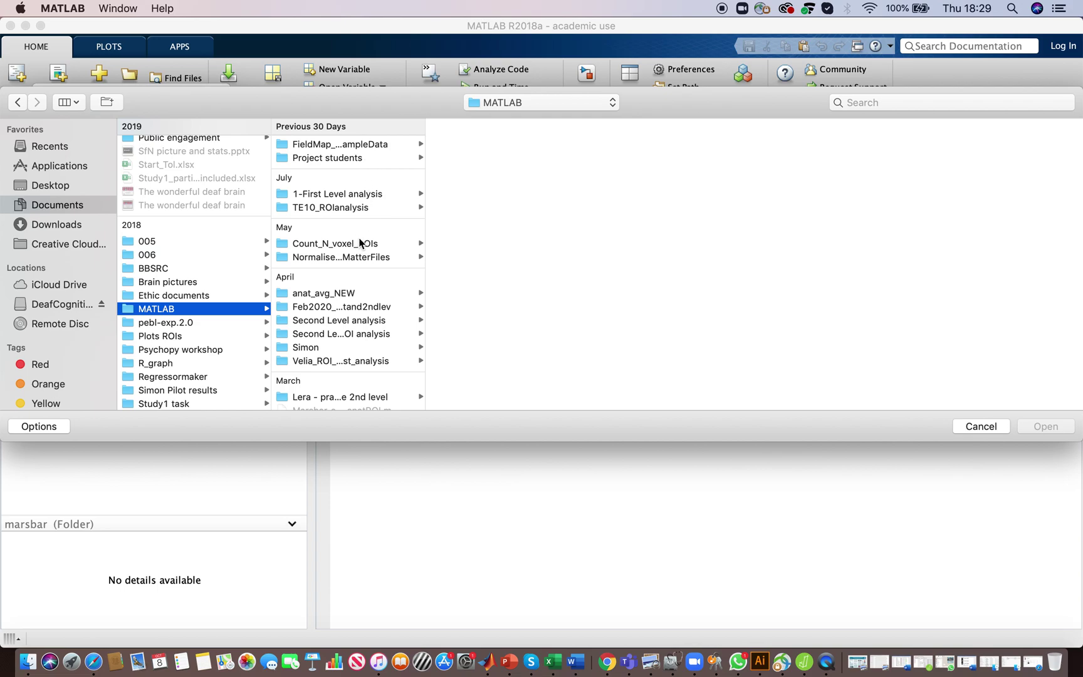
# Load SPM.mat from the Lev2_TowerofLOndon folder inside Second Level for ROI analysis as the design.
pyautogui.scroll(-10, 351, 276)
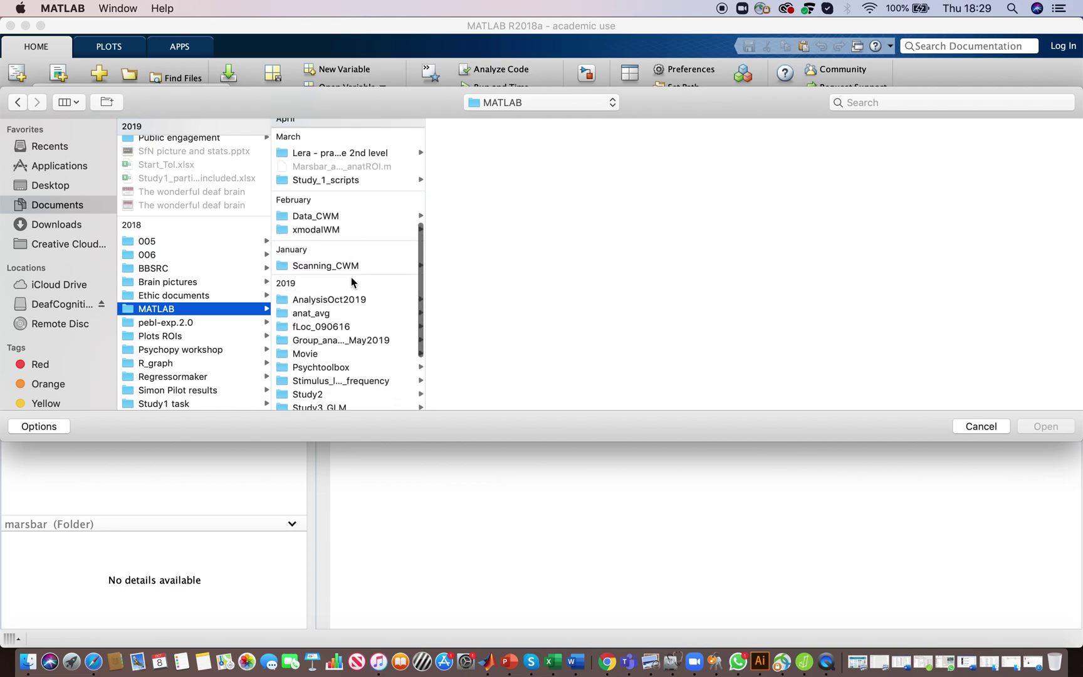
pyautogui.scroll(-5, 352, 280)
pyautogui.scroll(15, 351, 279)
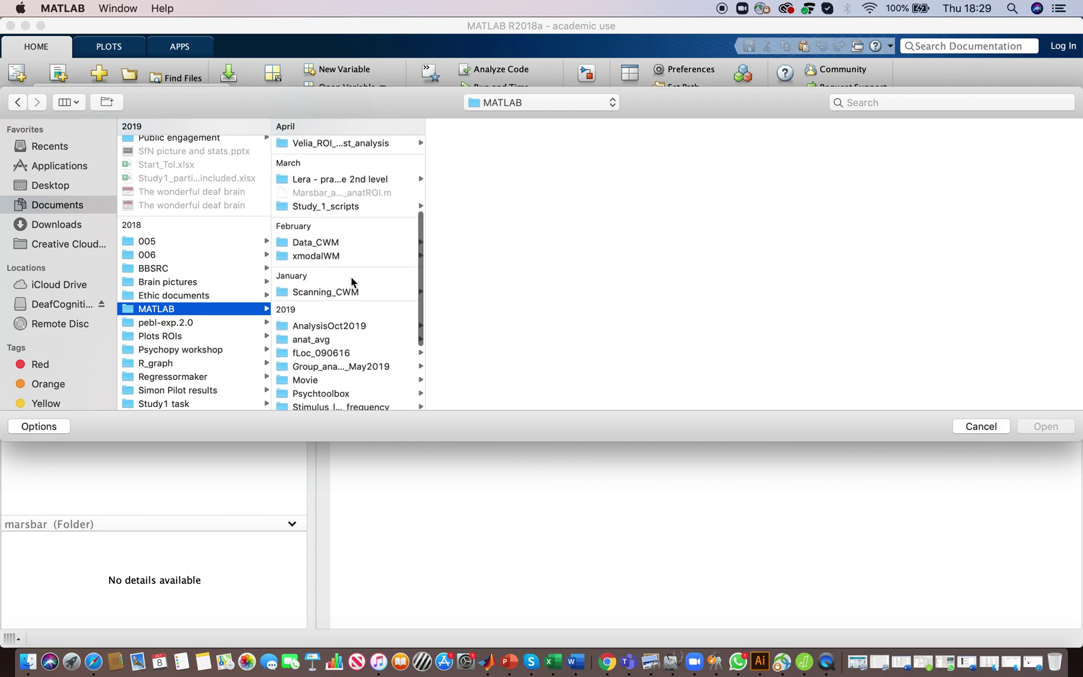
pyautogui.click(350, 334)
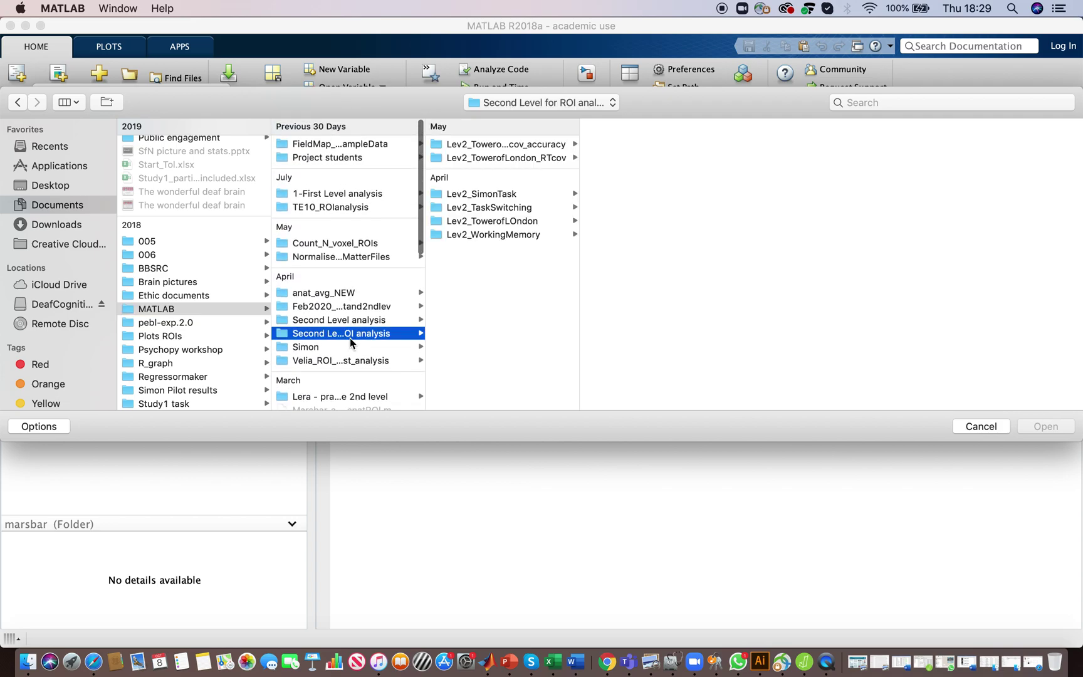
pyautogui.click(482, 220)
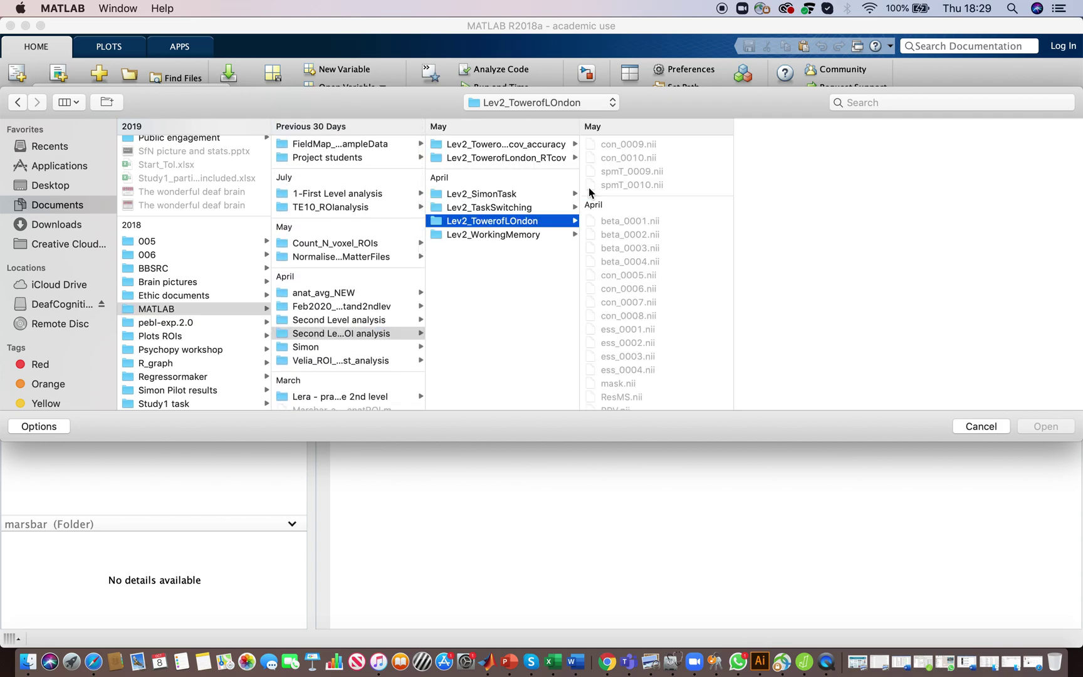
pyautogui.scroll(-5, 630, 342)
pyautogui.click(618, 294)
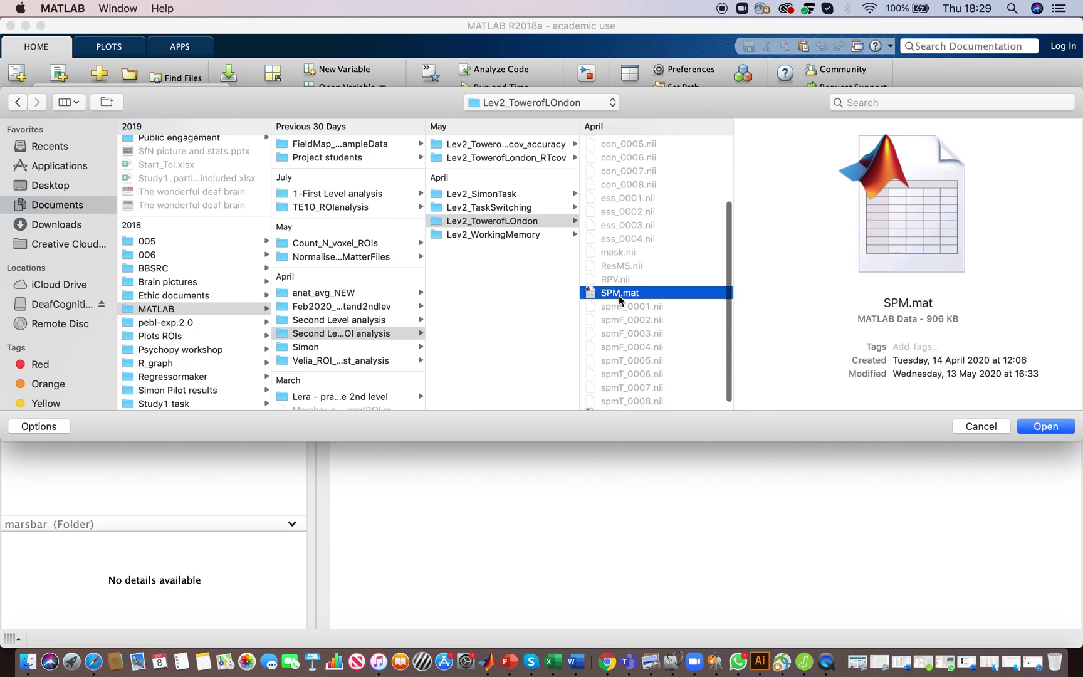
pyautogui.click(1046, 426)
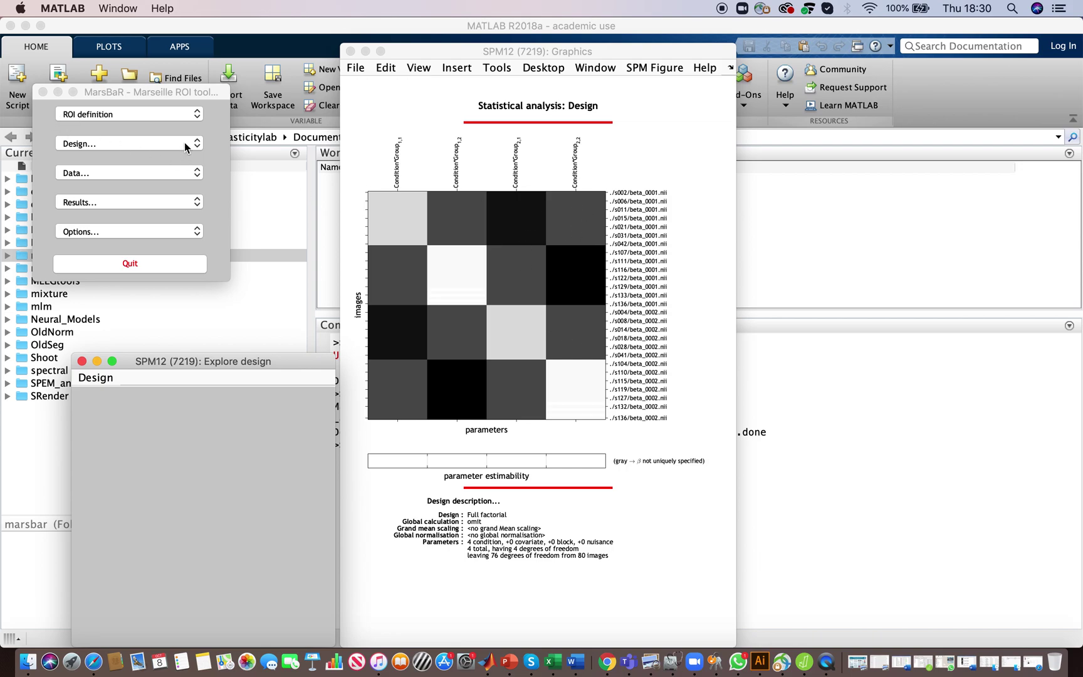
# Start extracting ROI data with full options and browse to the My_ROI folder inside MATLAB/Project students.
pyautogui.click(180, 171)
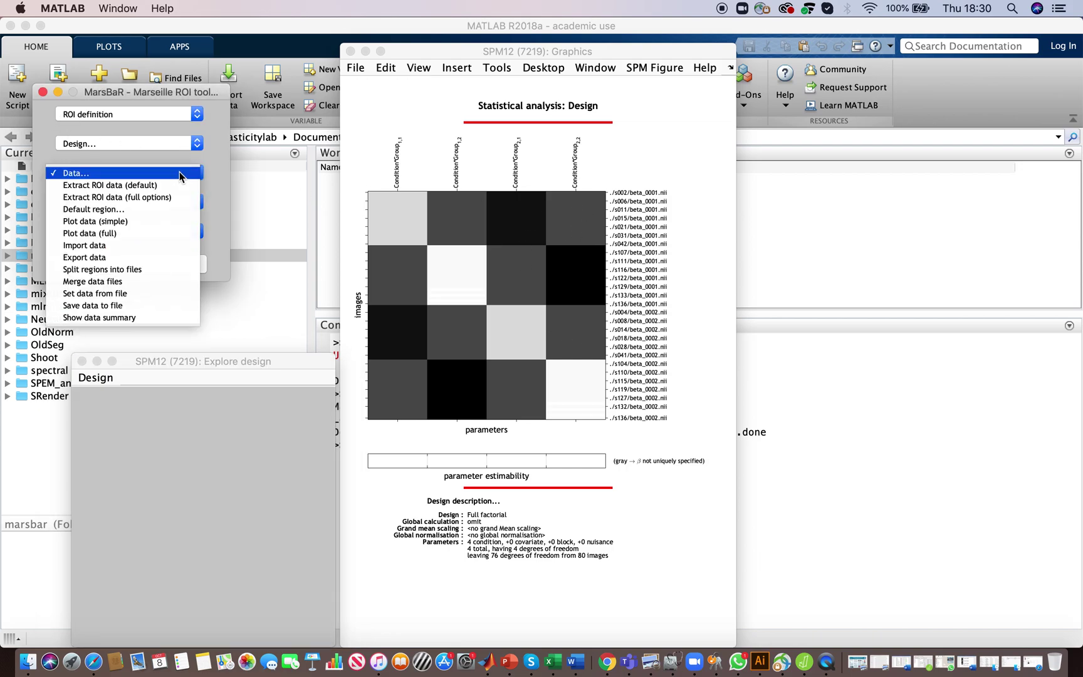
pyautogui.click(161, 197)
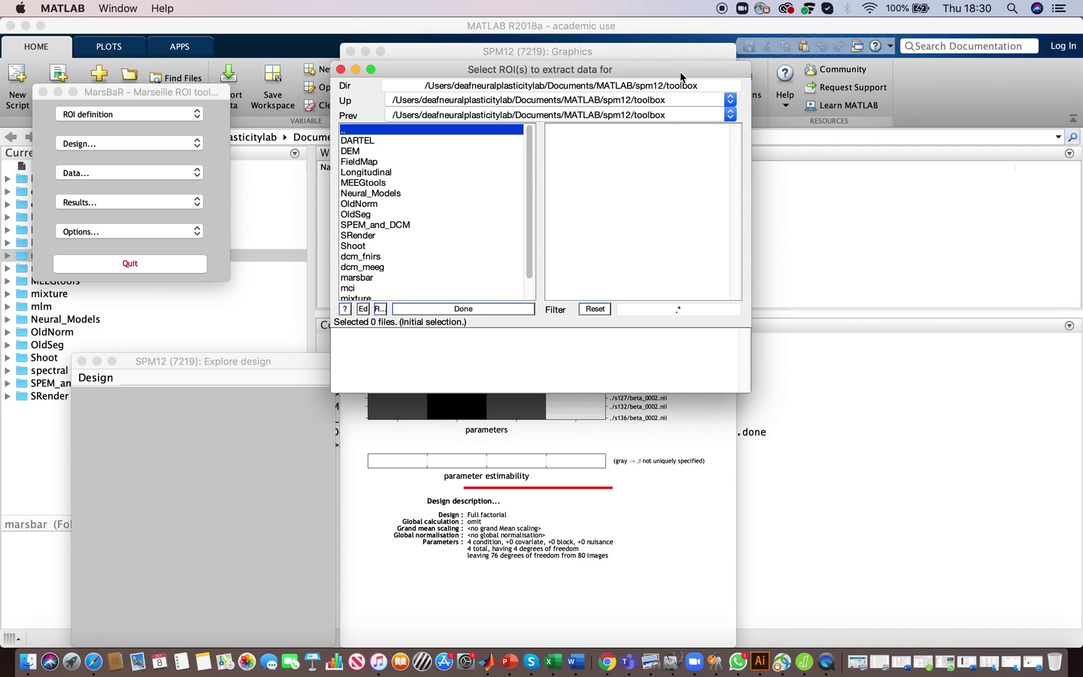
pyautogui.click(730, 115)
pyautogui.click(721, 143)
pyautogui.doubleClick(366, 130)
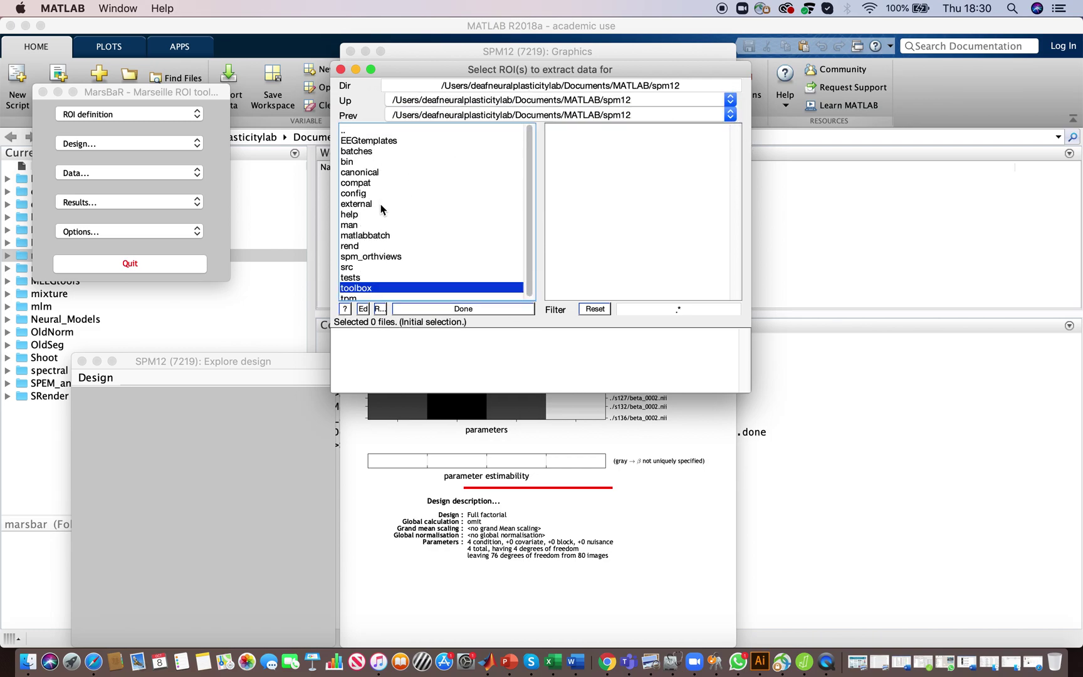
pyautogui.doubleClick(355, 130)
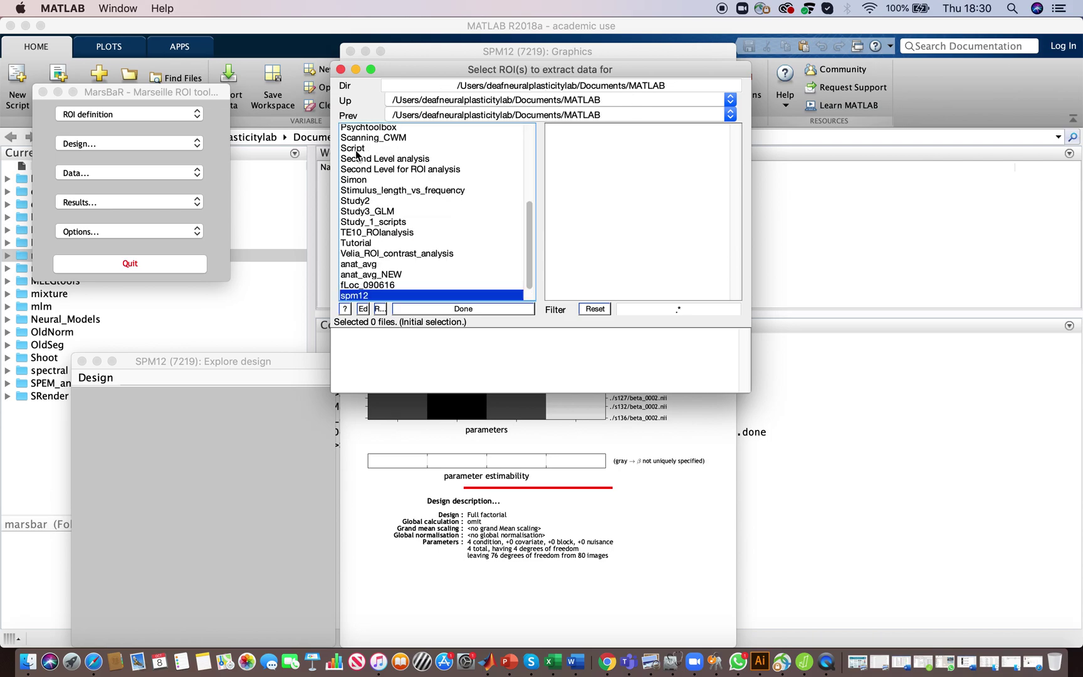
pyautogui.scroll(2, 356, 155)
pyautogui.scroll(1, 356, 155)
pyautogui.scroll(1, 356, 156)
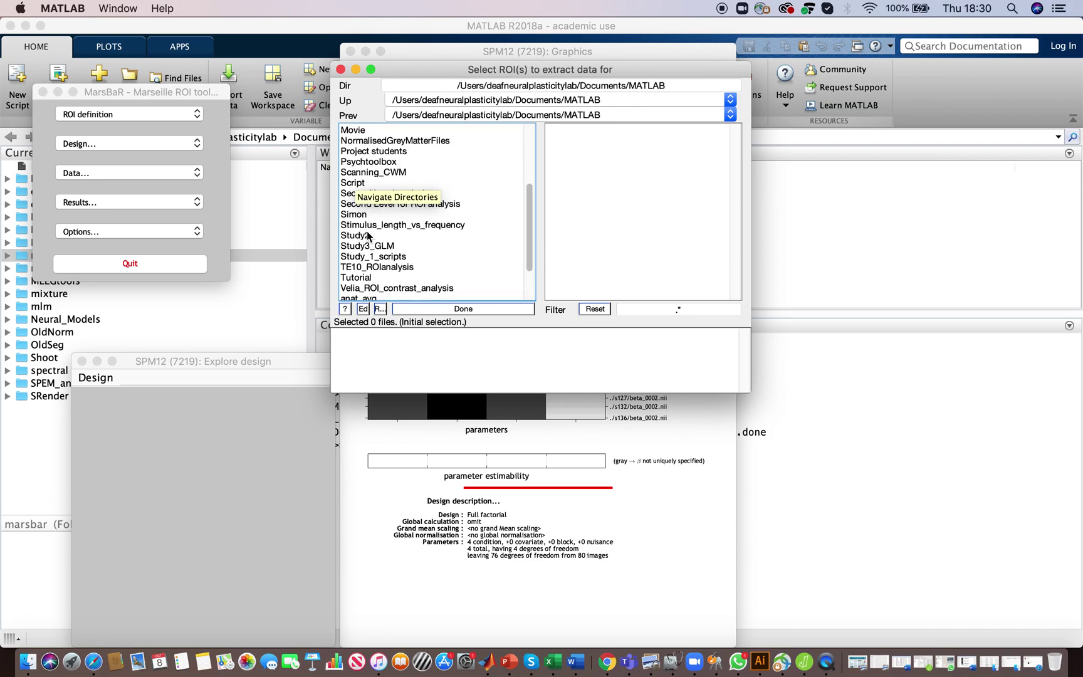
pyautogui.click(366, 151)
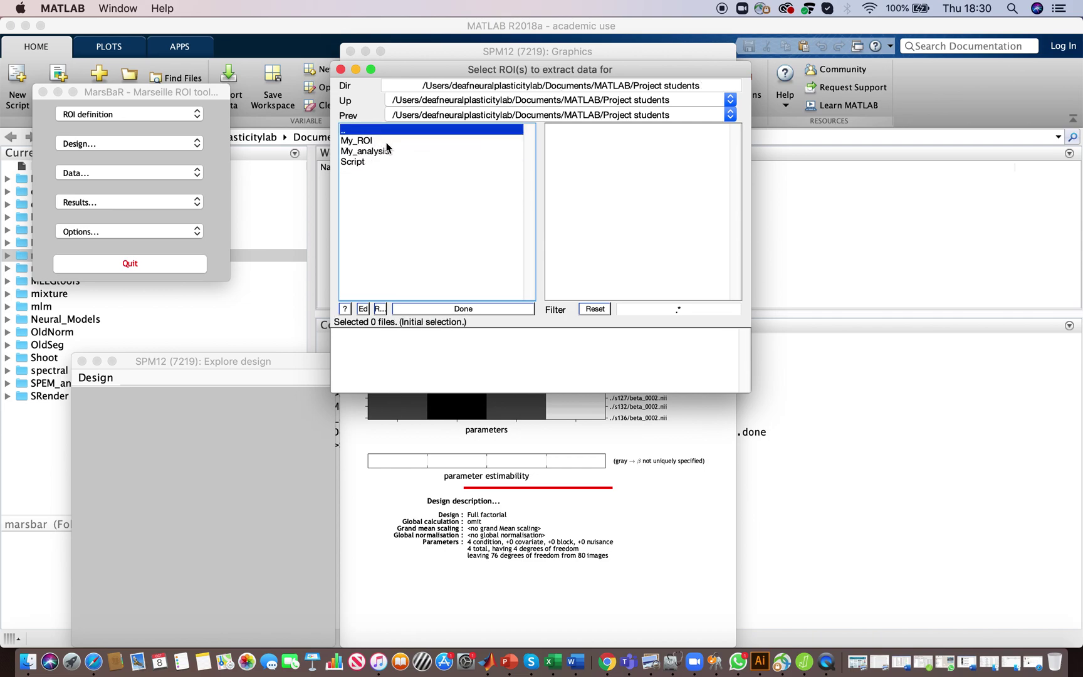
pyautogui.click(385, 140)
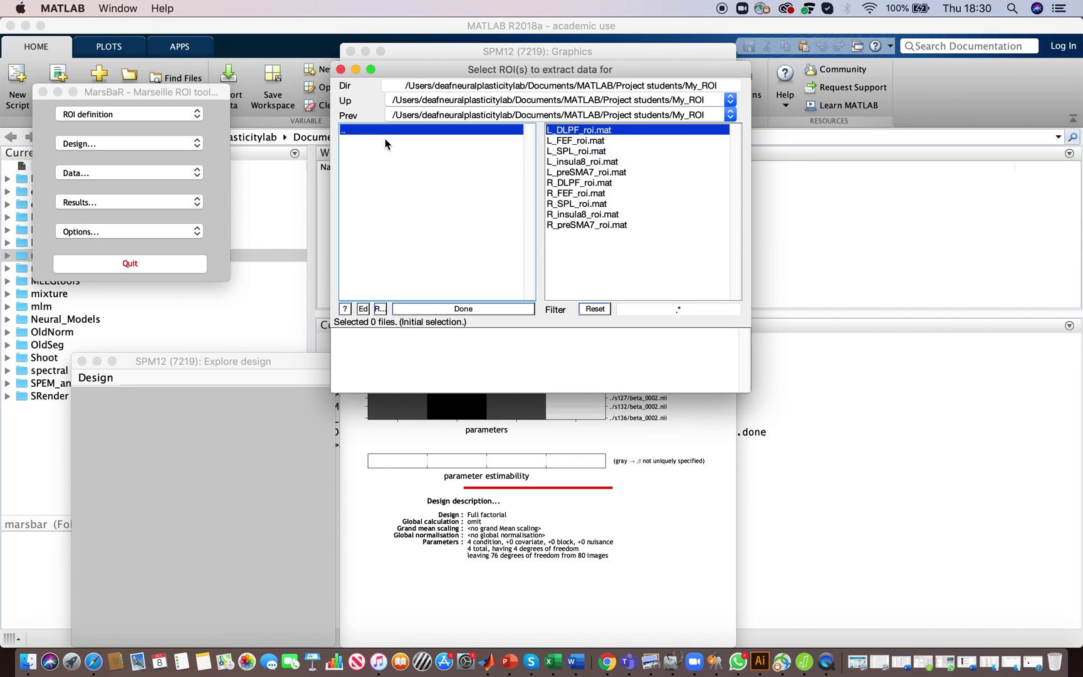
# Select all the left and right ROI files in My_ROI, from L_DLPF_roi.mat to R_preSMA7_roi.mat, and accept the selection.
pyautogui.click(572, 131)
pyautogui.click(572, 131)
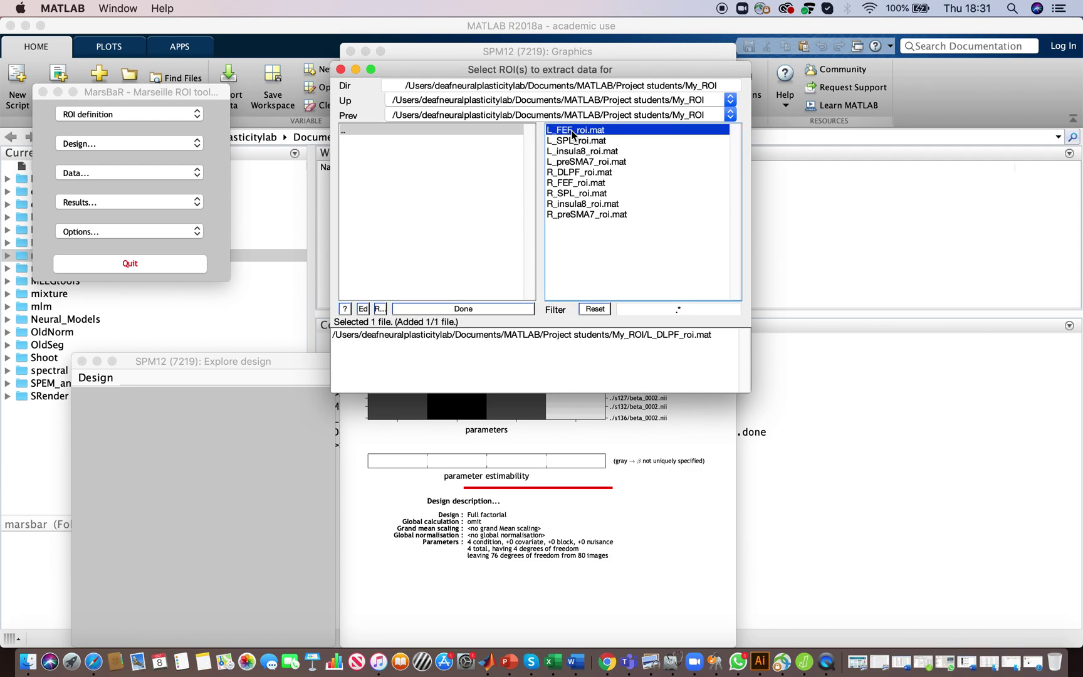
pyautogui.click(572, 131)
pyautogui.click(572, 131)
pyautogui.click(572, 131)
pyautogui.click(573, 131)
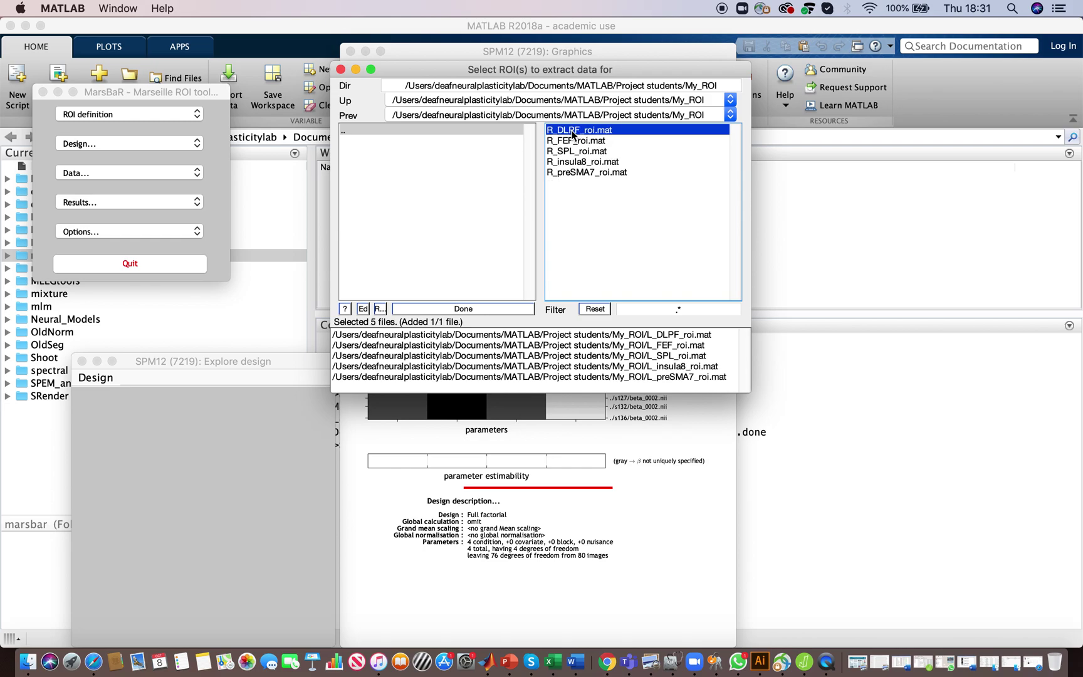
pyautogui.click(572, 131)
pyautogui.click(572, 132)
pyautogui.click(571, 132)
pyautogui.click(571, 132)
pyautogui.click(572, 132)
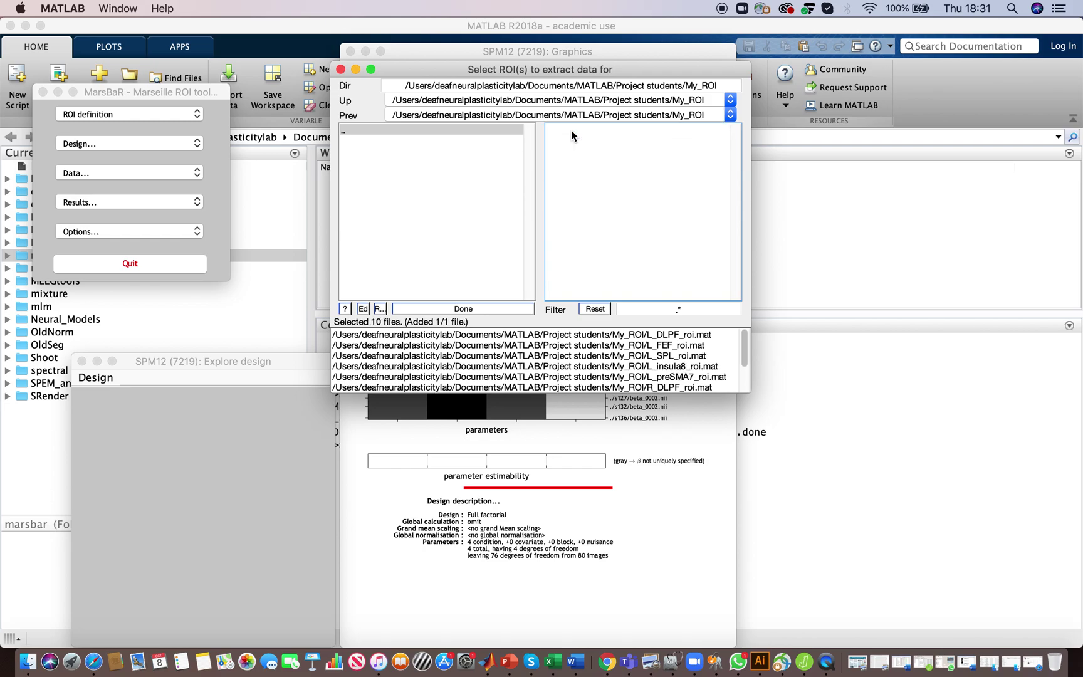
pyautogui.click(482, 307)
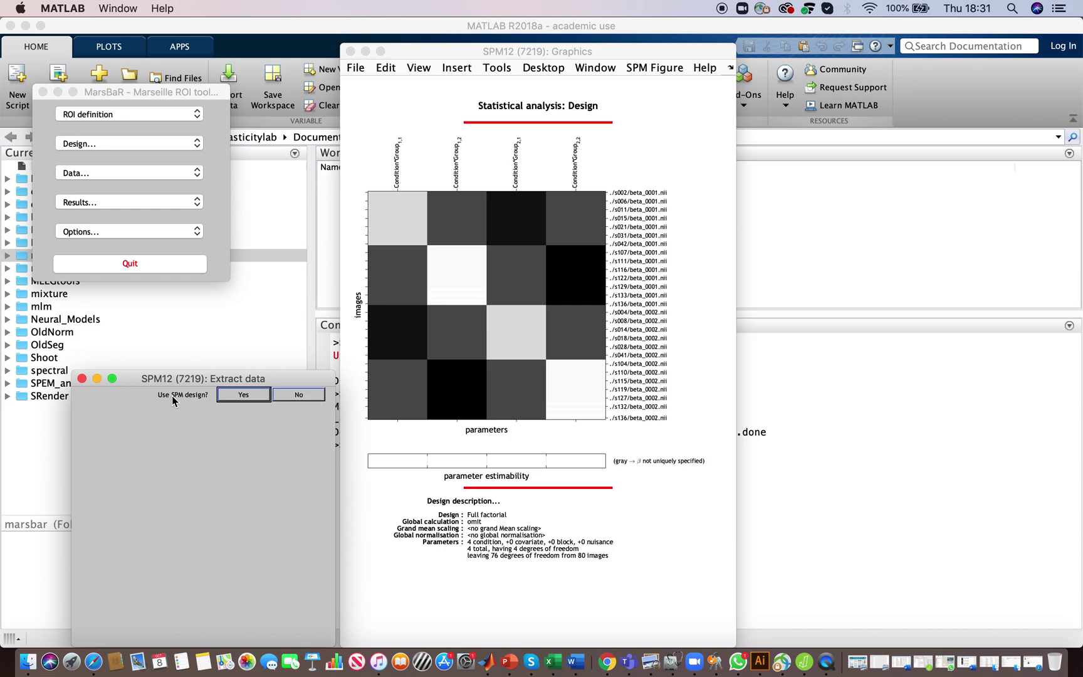
# Extract the ROI data using the SPM design and its images, with raw data scaling and the grand mean scaled to 0.
pyautogui.click(233, 396)
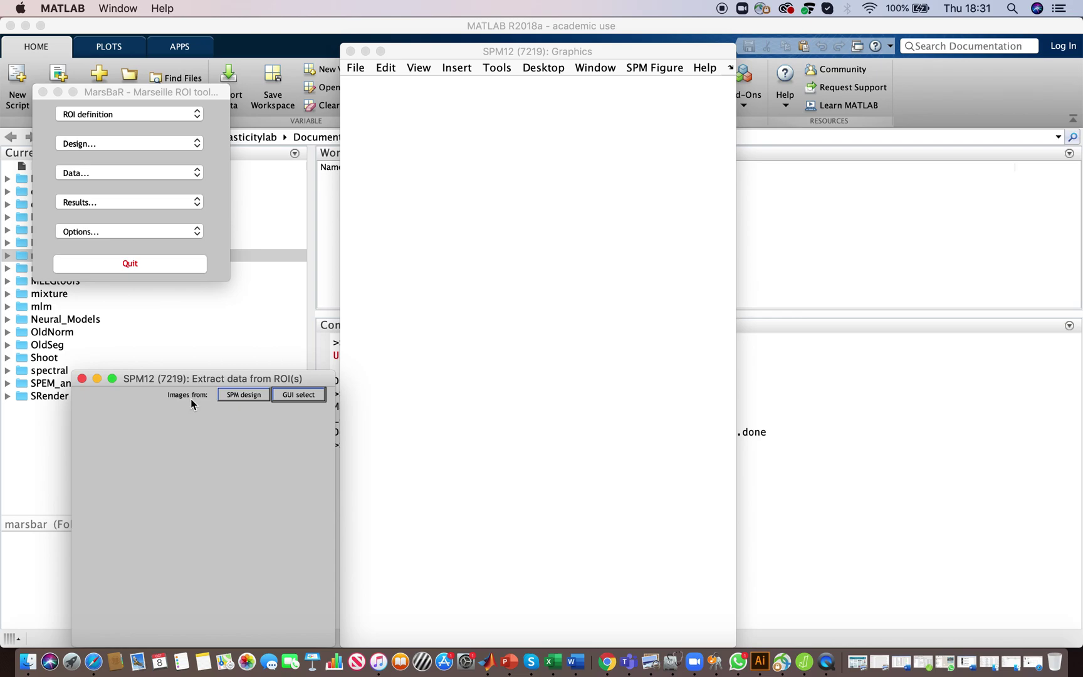
pyautogui.click(243, 399)
pyautogui.click(241, 409)
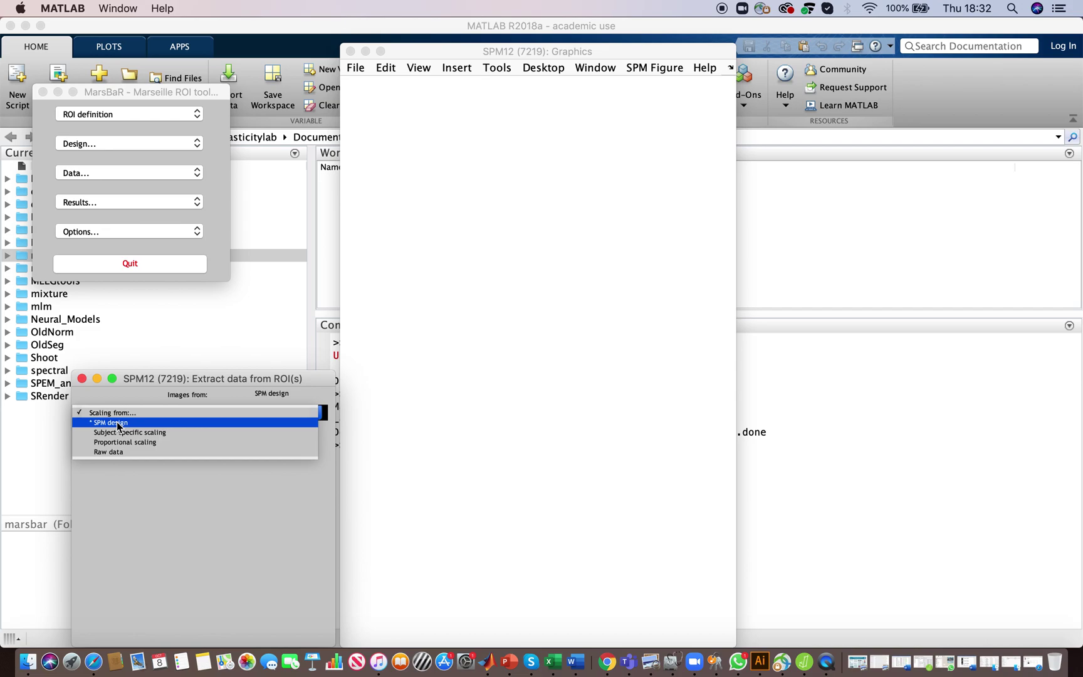
pyautogui.click(112, 451)
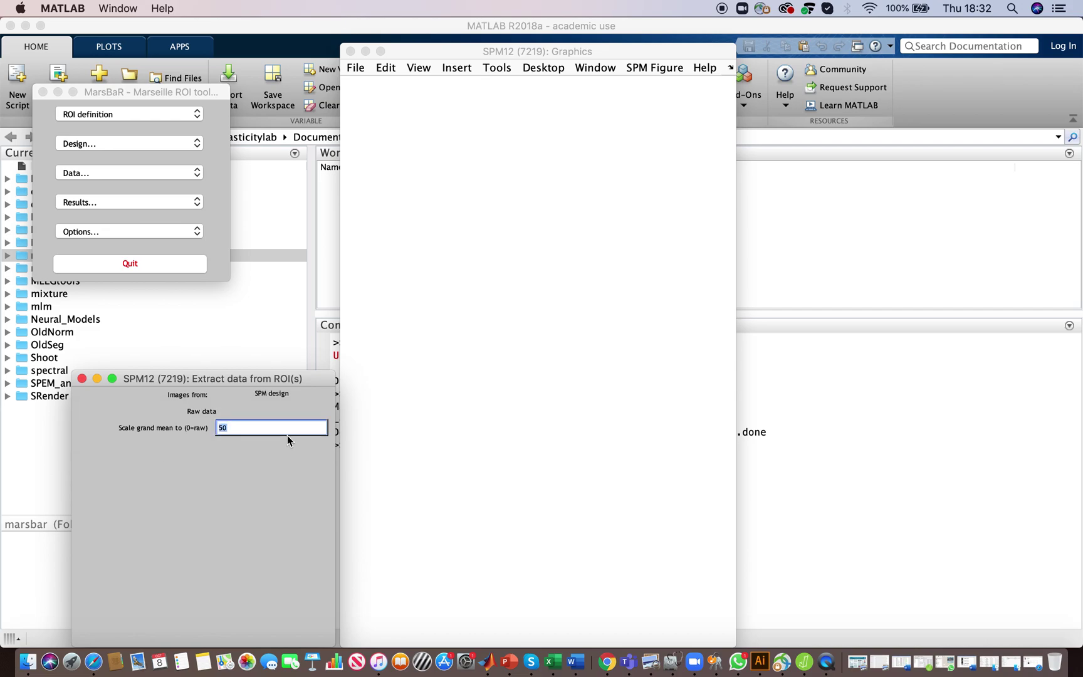
pyautogui.press('BackSpace')
pyautogui.write('0')
pyautogui.press('Return')
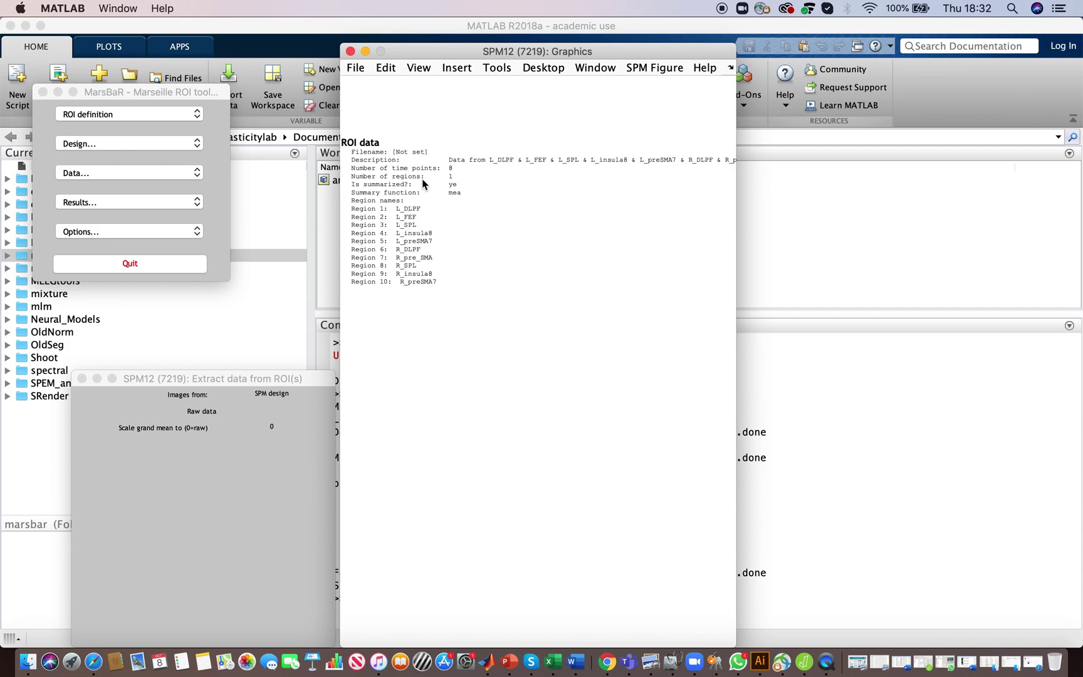
# Estimate the MarsBaR results and start saving them to a file in the My_analysis folder inside MATLAB/Project students.
pyautogui.click(194, 201)
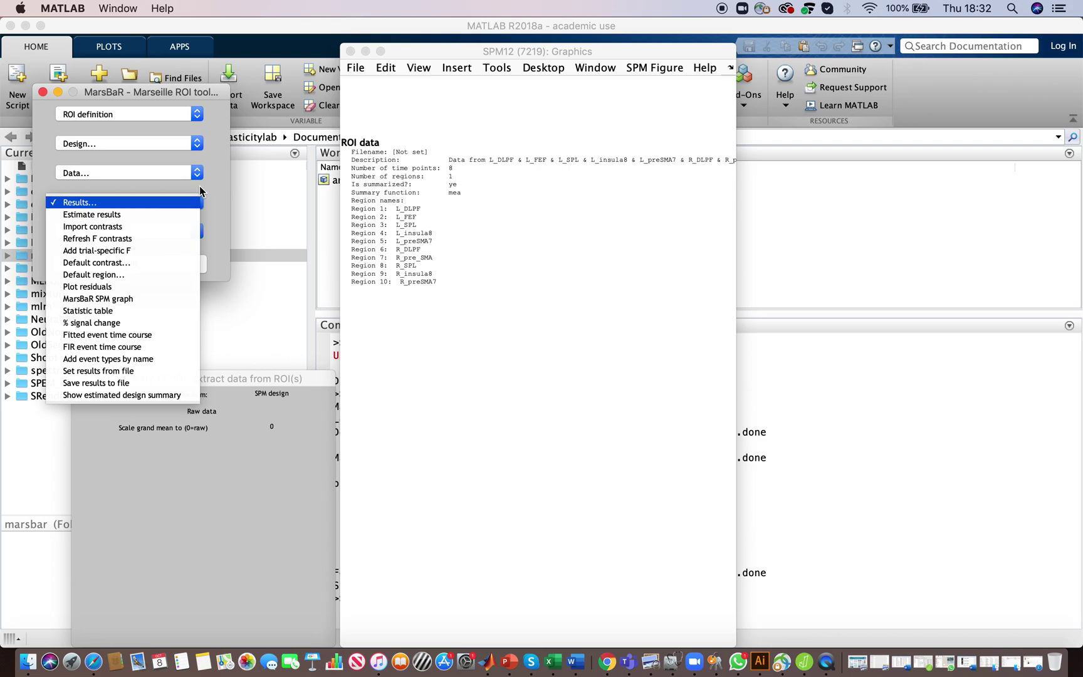
pyautogui.click(162, 217)
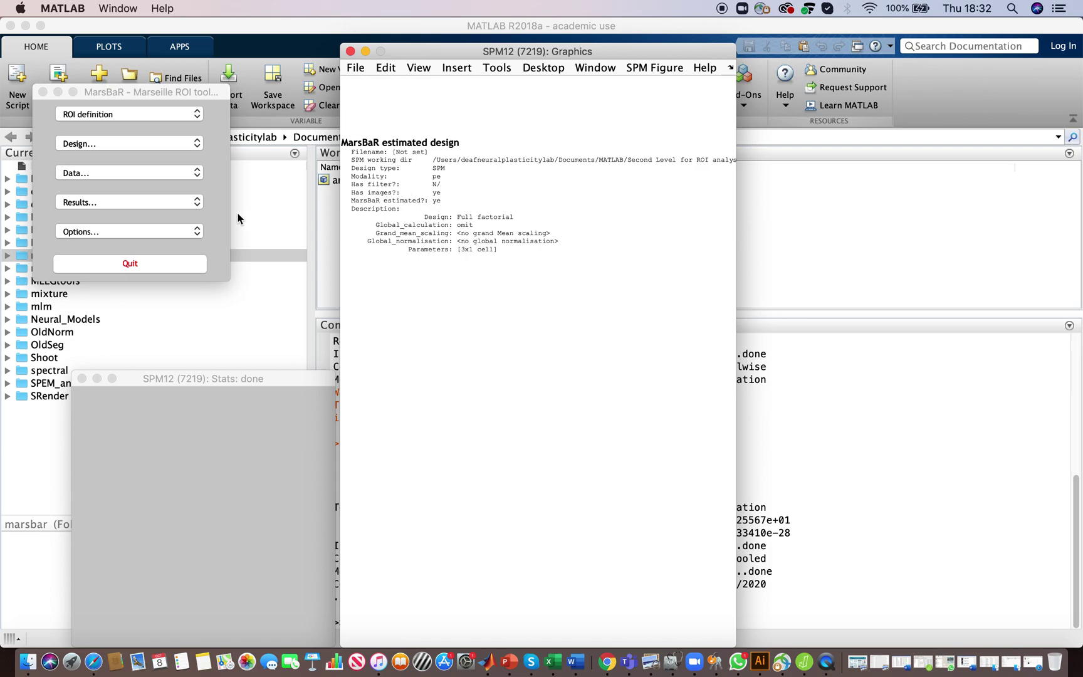
pyautogui.click(197, 203)
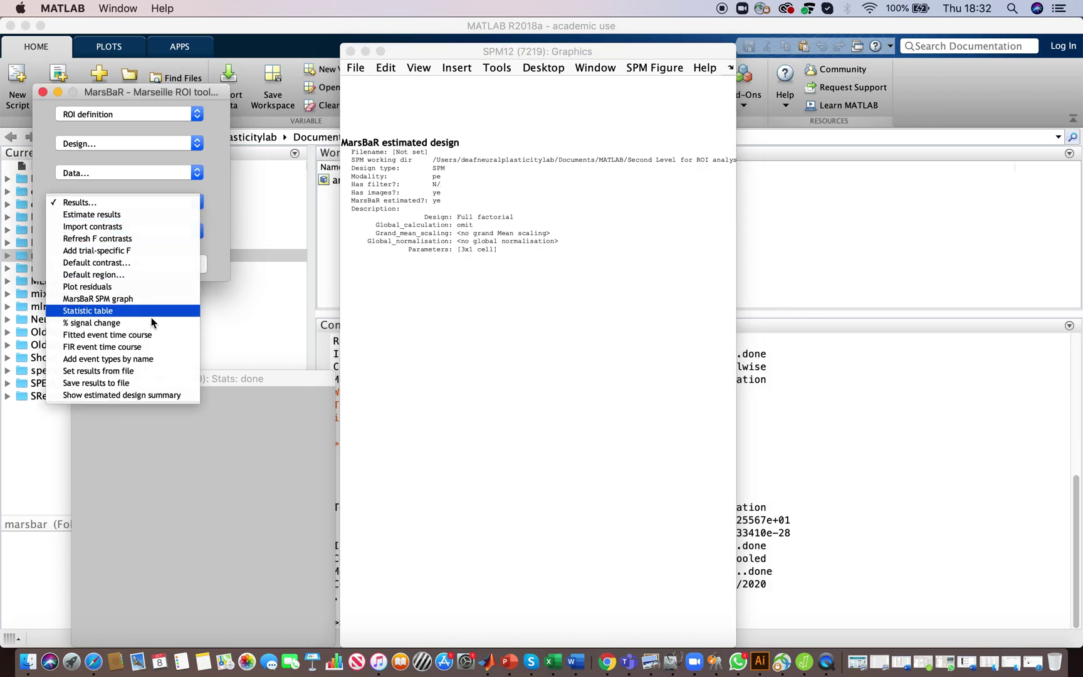
pyautogui.click(144, 383)
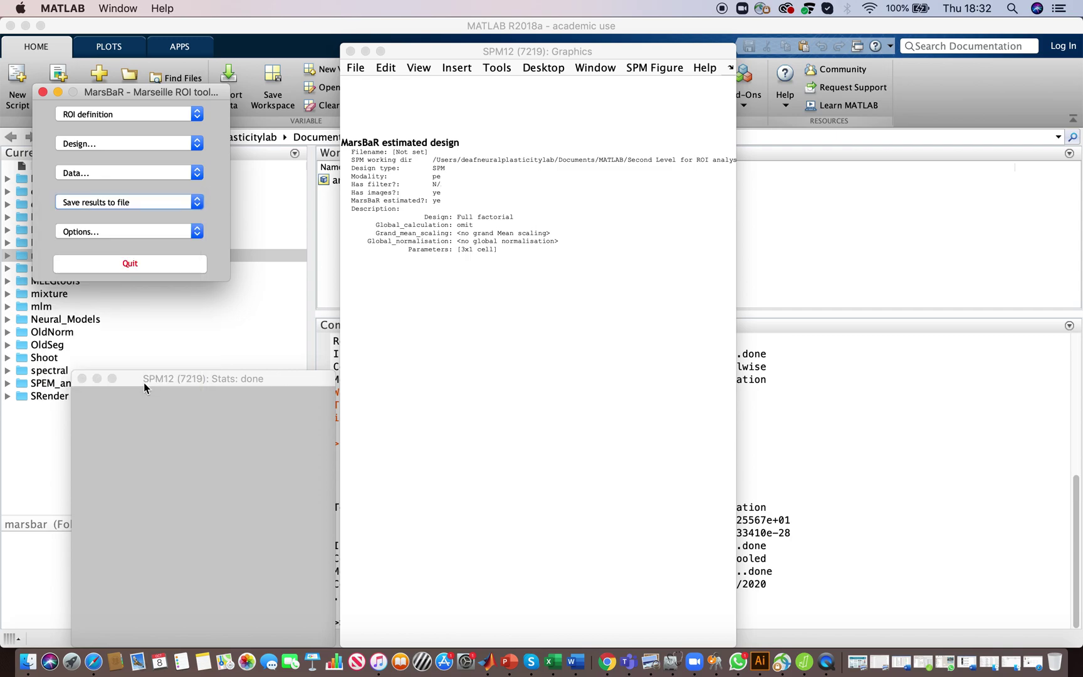
pyautogui.scroll(-10, 441, 274)
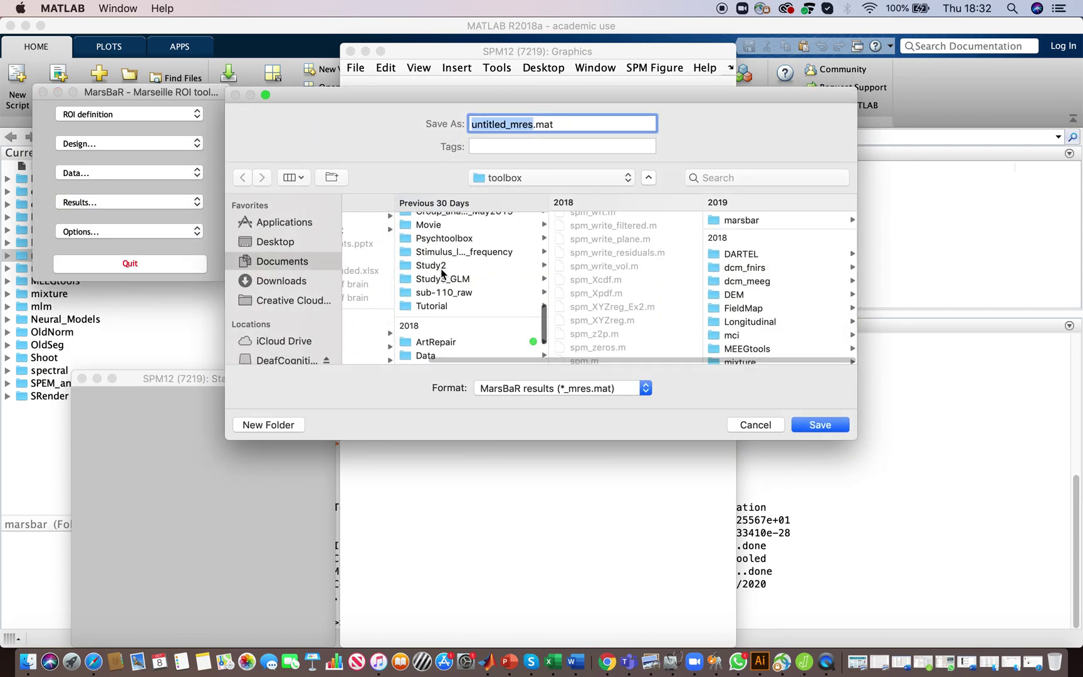
pyautogui.scroll(8, 442, 273)
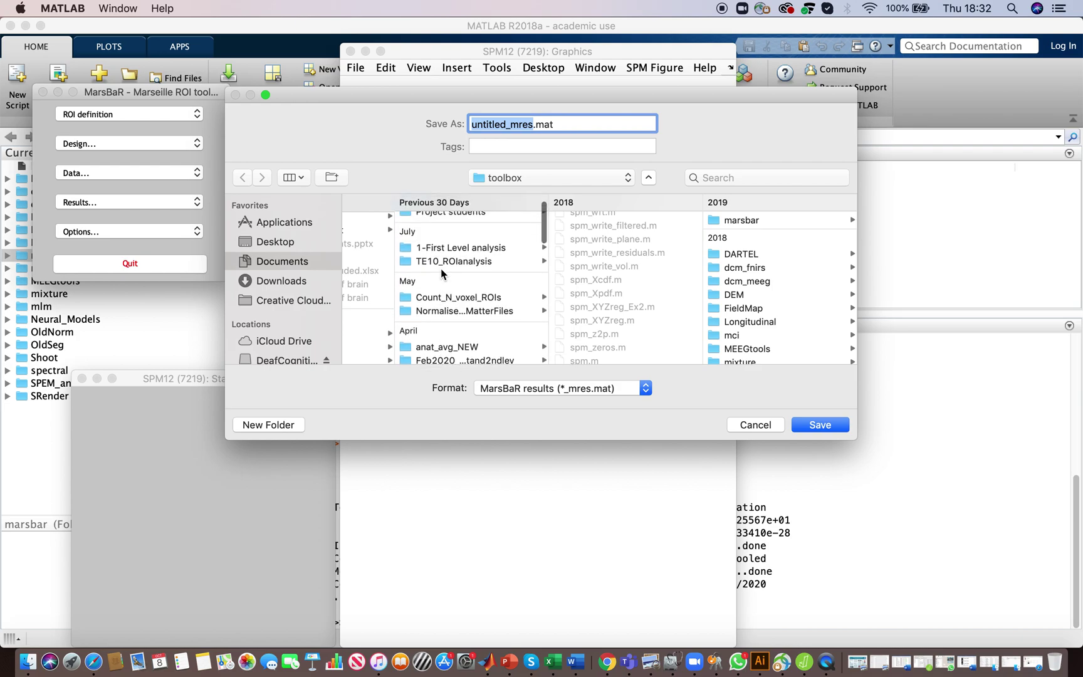
pyautogui.click(441, 233)
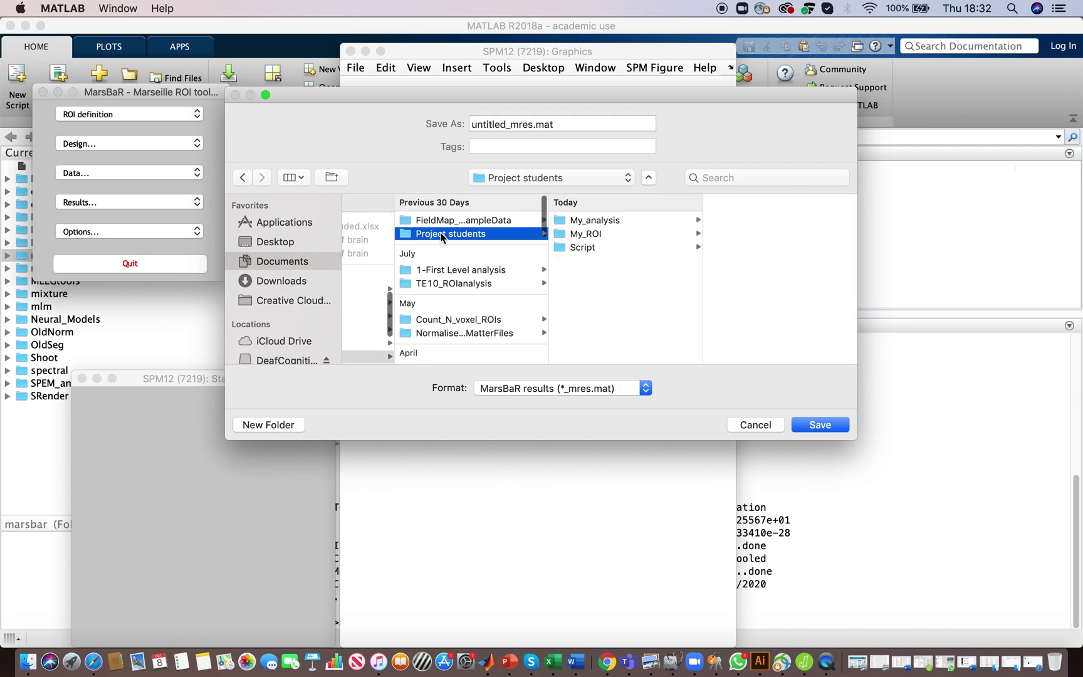
pyautogui.click(589, 223)
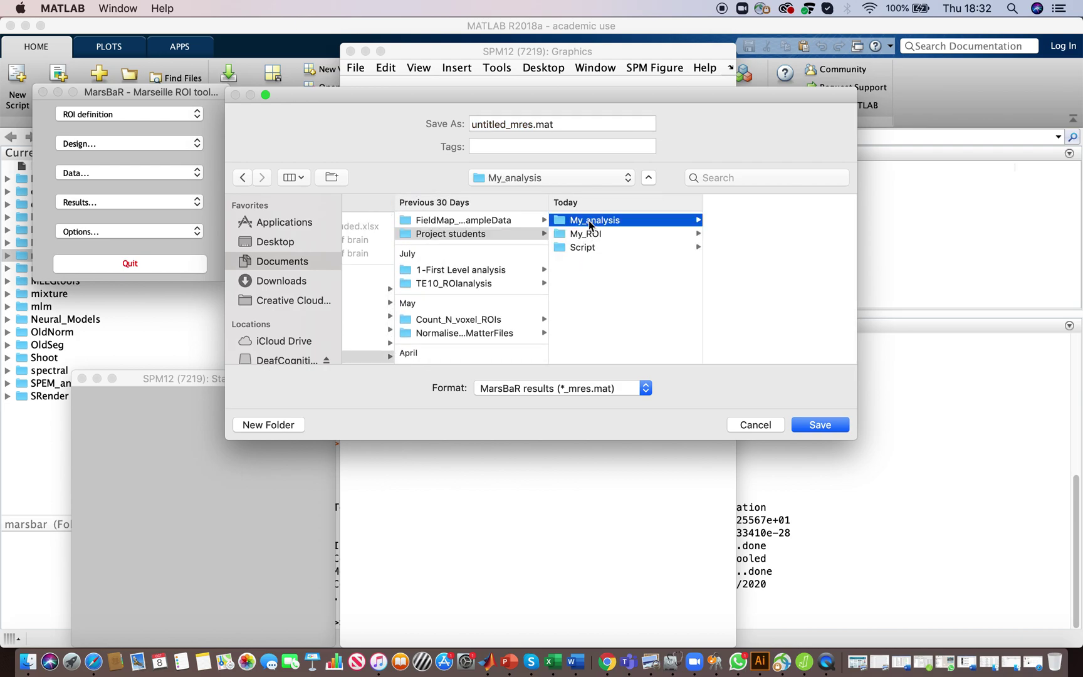
# Name the MarsBaR results file Tower of London_mres.mat and save it.
pyautogui.click(505, 123)
pyautogui.press('BackSpace')
pyautogui.press('BackSpace')
pyautogui.press('BackSpace')
pyautogui.press('BackSpace')
pyautogui.press('BackSpace')
pyautogui.press('BackSpace')
pyautogui.press('BackSpace')
pyautogui.press('BackSpace')
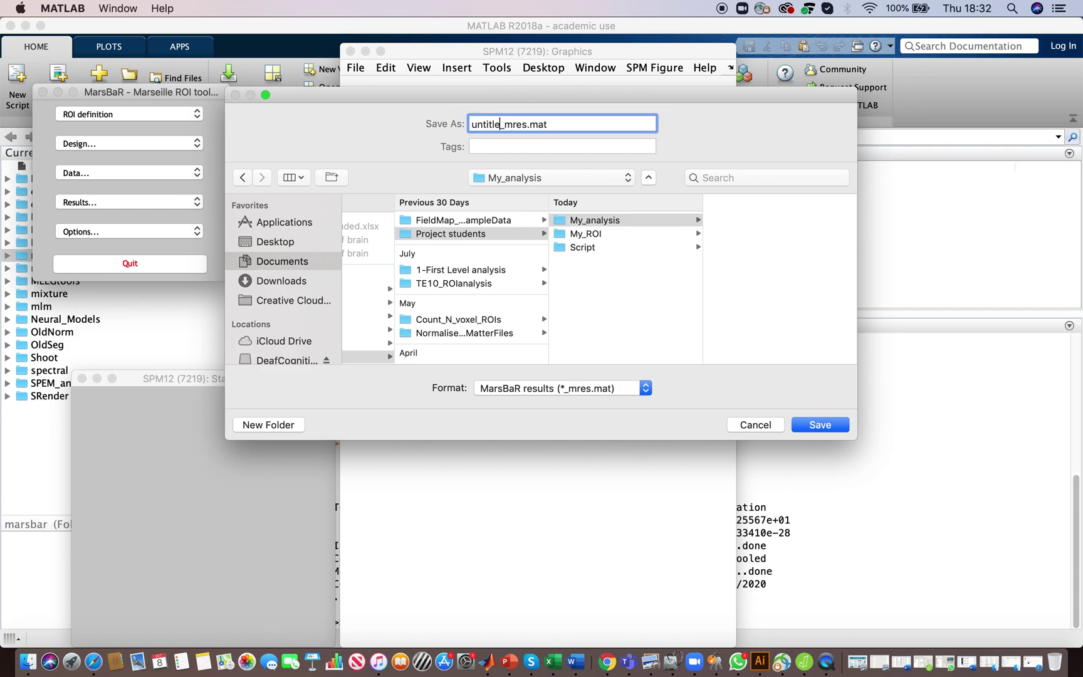
pyautogui.write('Tower on')
pyautogui.press('BackSpace')
pyautogui.press('BackSpace')
pyautogui.press('BackSpace')
pyautogui.write('of London')
pyautogui.click(826, 425)
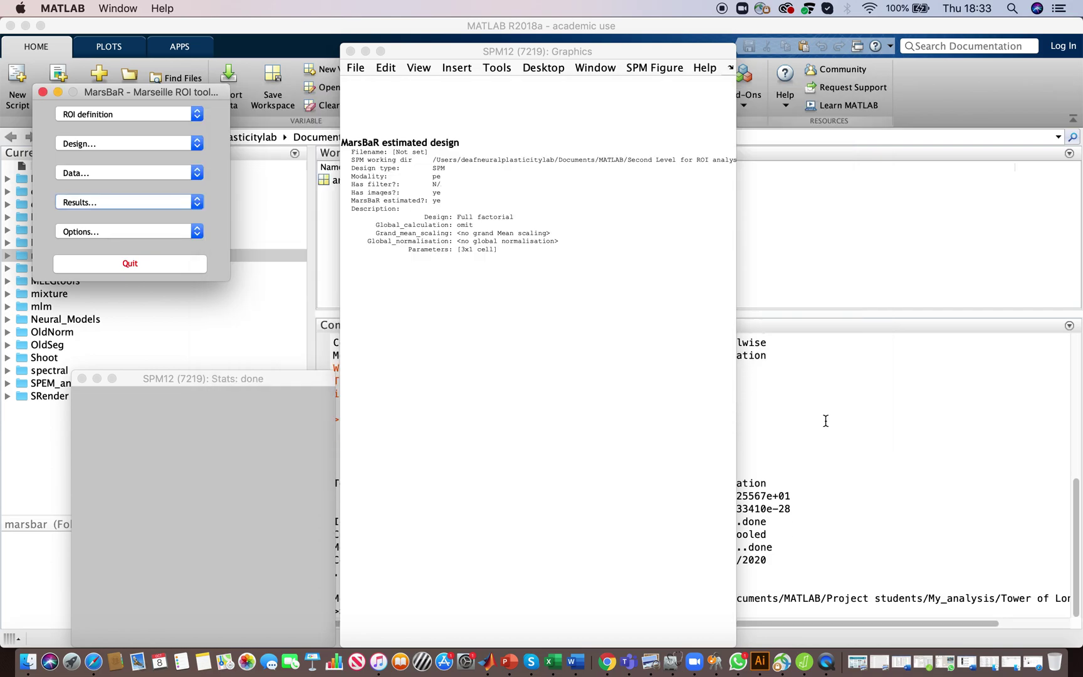
# Make MATLAB/Project students/My_analysis the current folder and load Tower of London_mres.mat into the workspace.
pyautogui.click(843, 356)
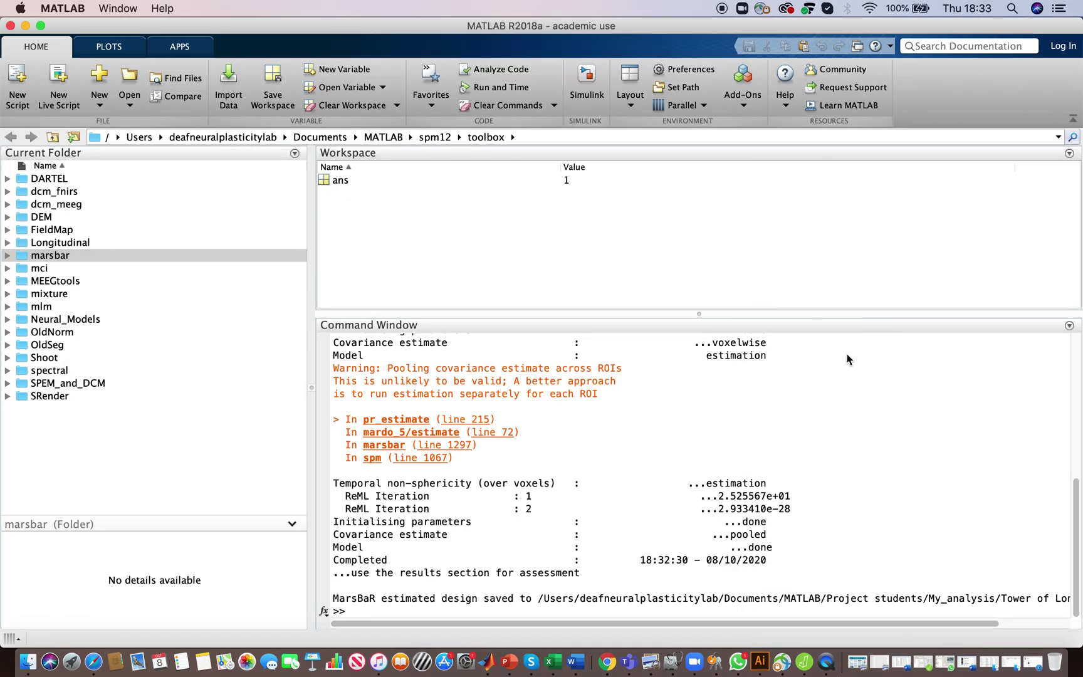
pyautogui.click(391, 139)
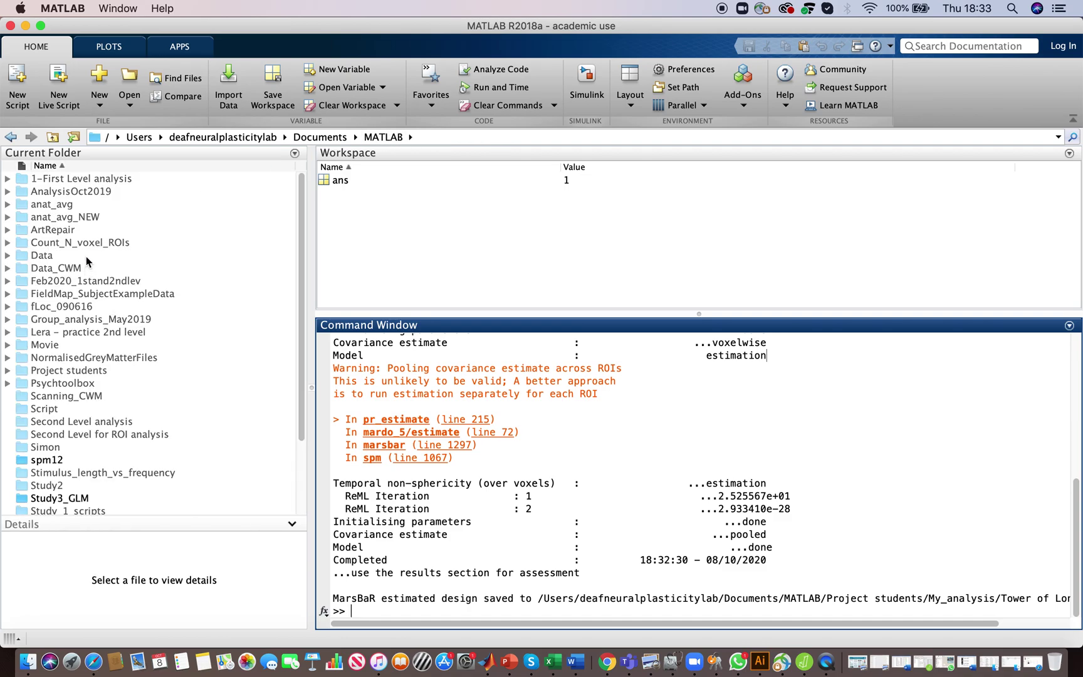
pyautogui.doubleClick(65, 370)
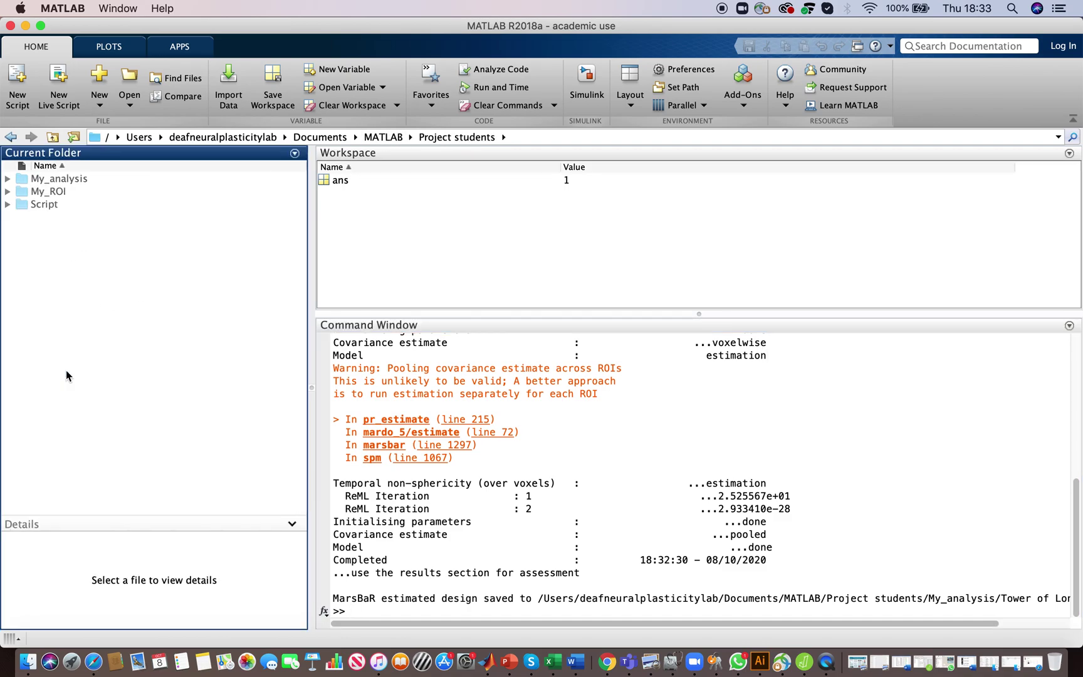
pyautogui.doubleClick(43, 181)
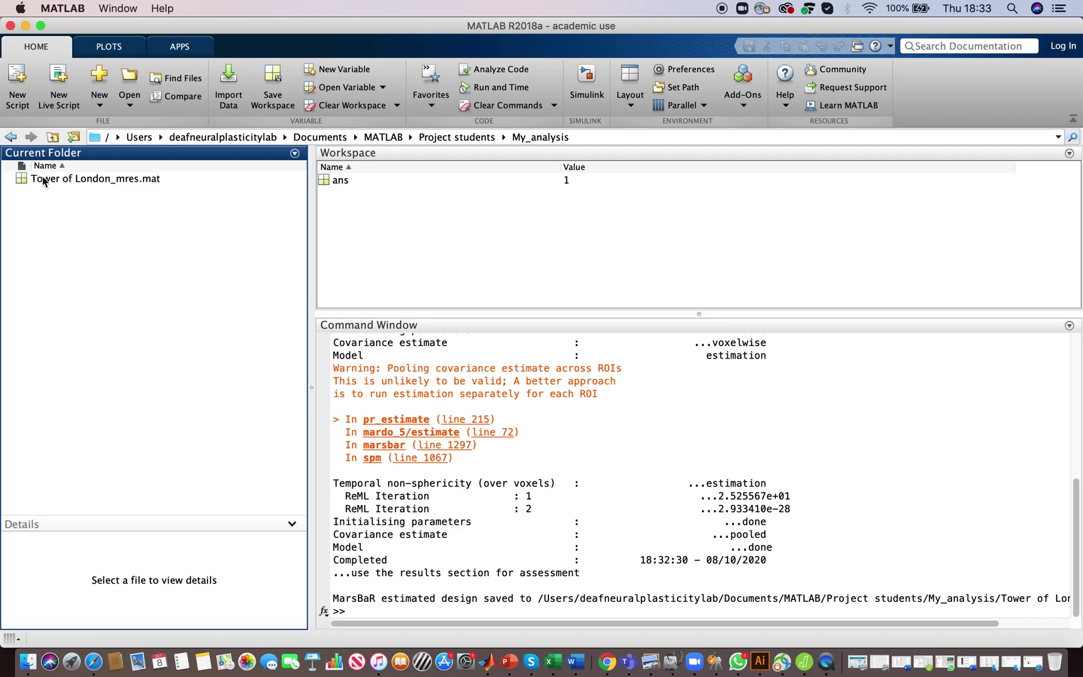
pyautogui.doubleClick(116, 182)
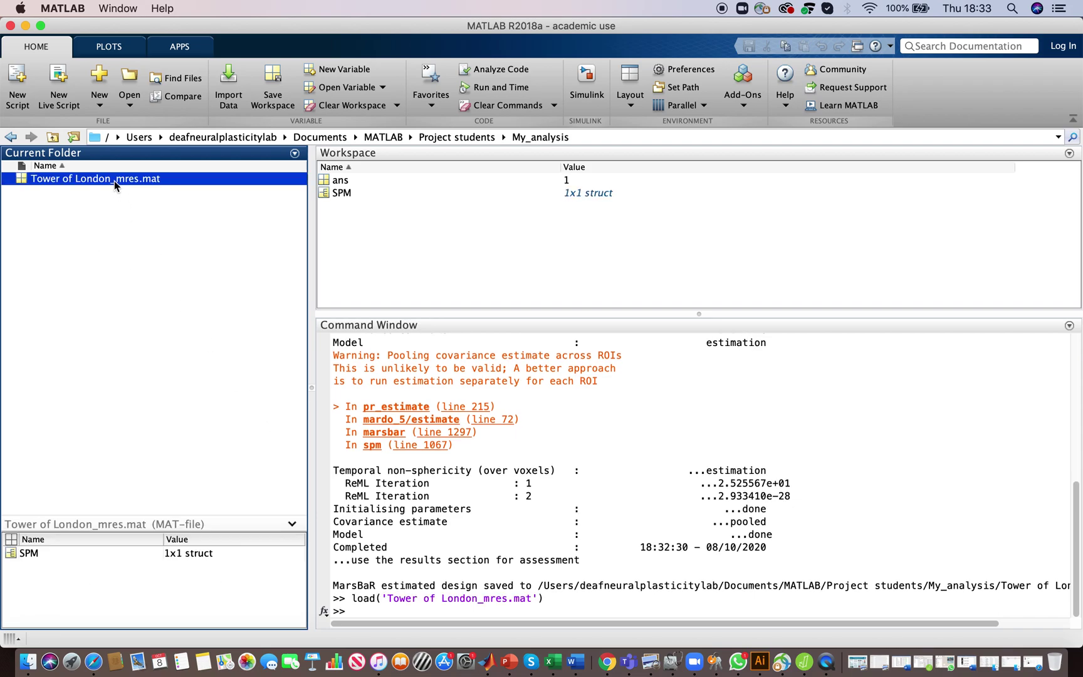
# Open the Y matrix in the marsY field of the SPM structure.
pyautogui.doubleClick(426, 193)
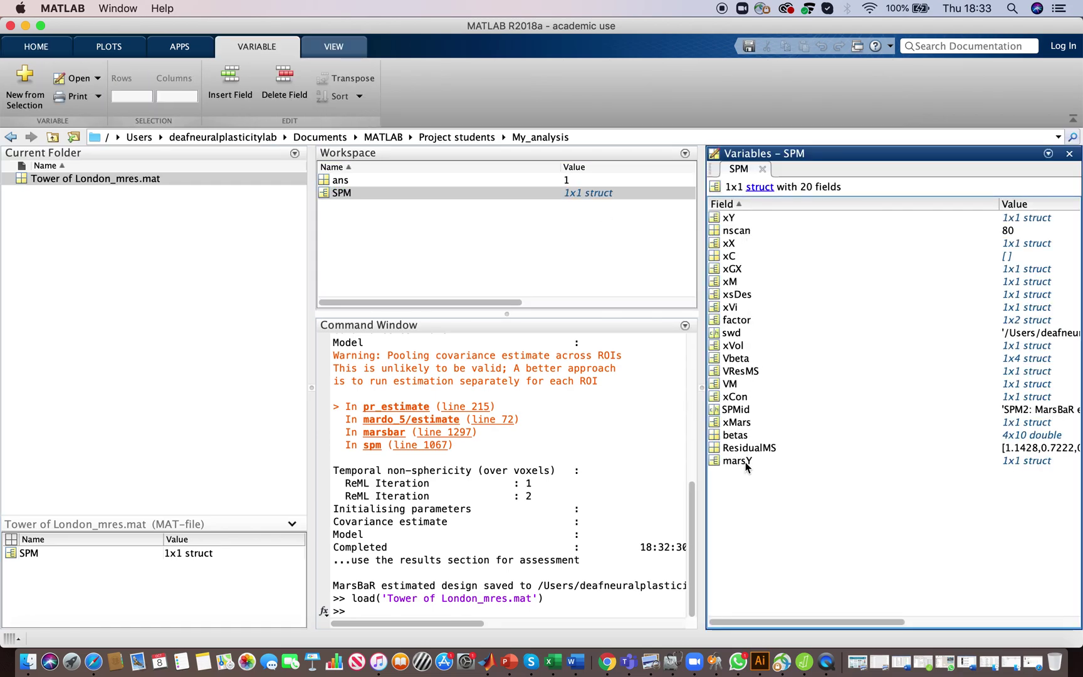
pyautogui.doubleClick(738, 461)
pyautogui.doubleClick(736, 268)
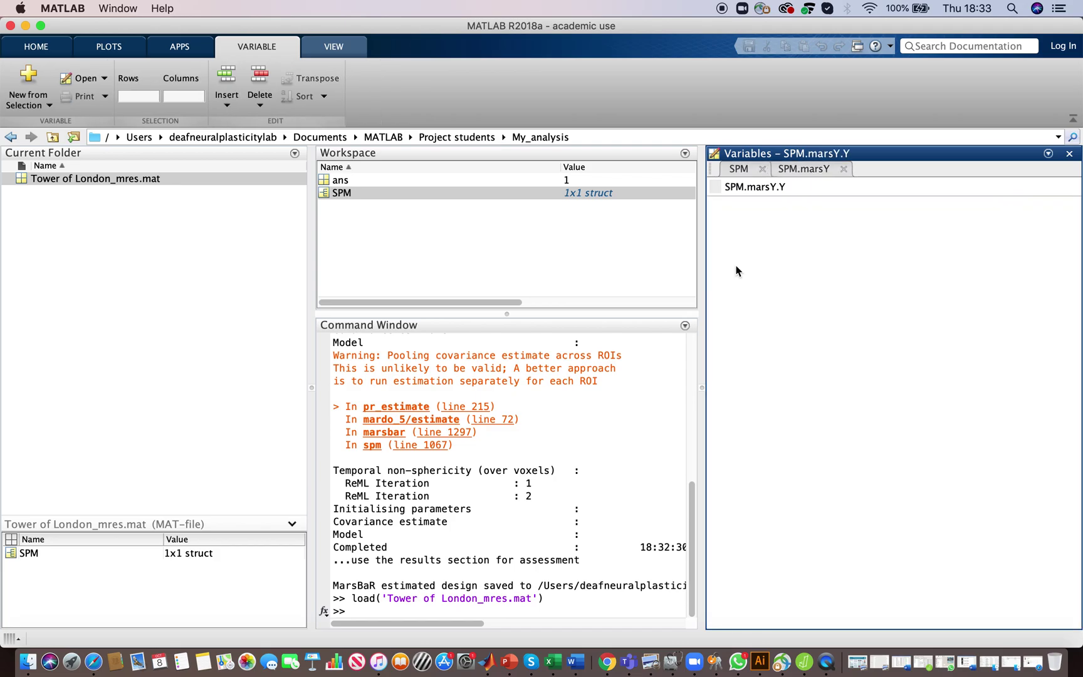
# Look through the extent of the SPM.marsY.Y matrix to see how many ROI columns and rows hold data.
pyautogui.hscroll(15, 732, 256)
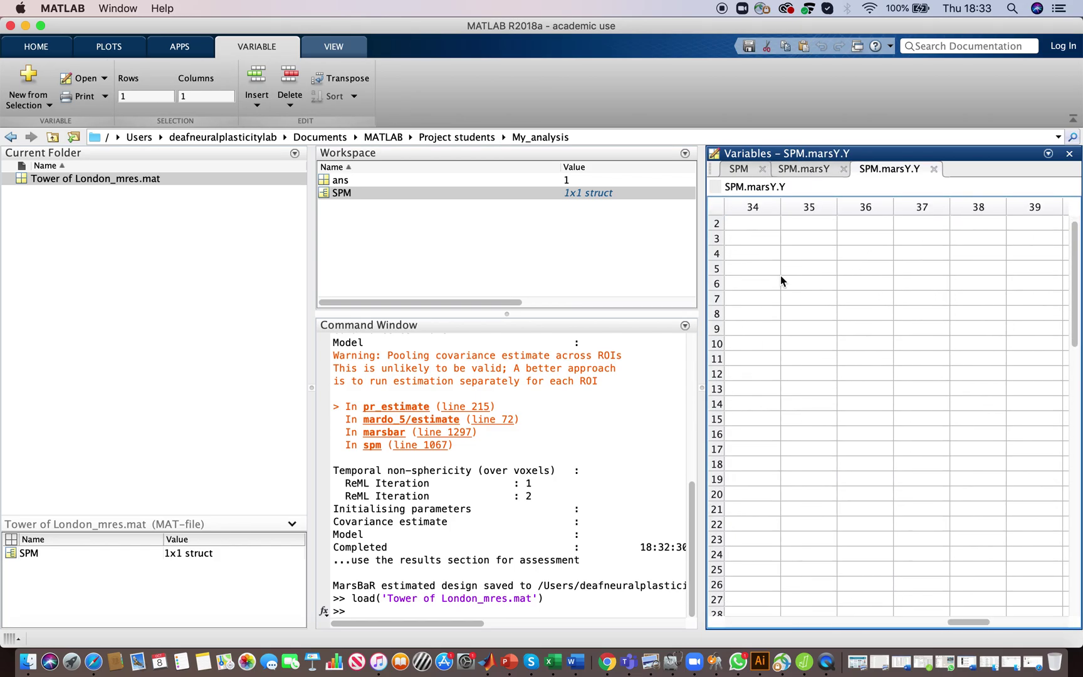
pyautogui.hscroll(-15, 781, 276)
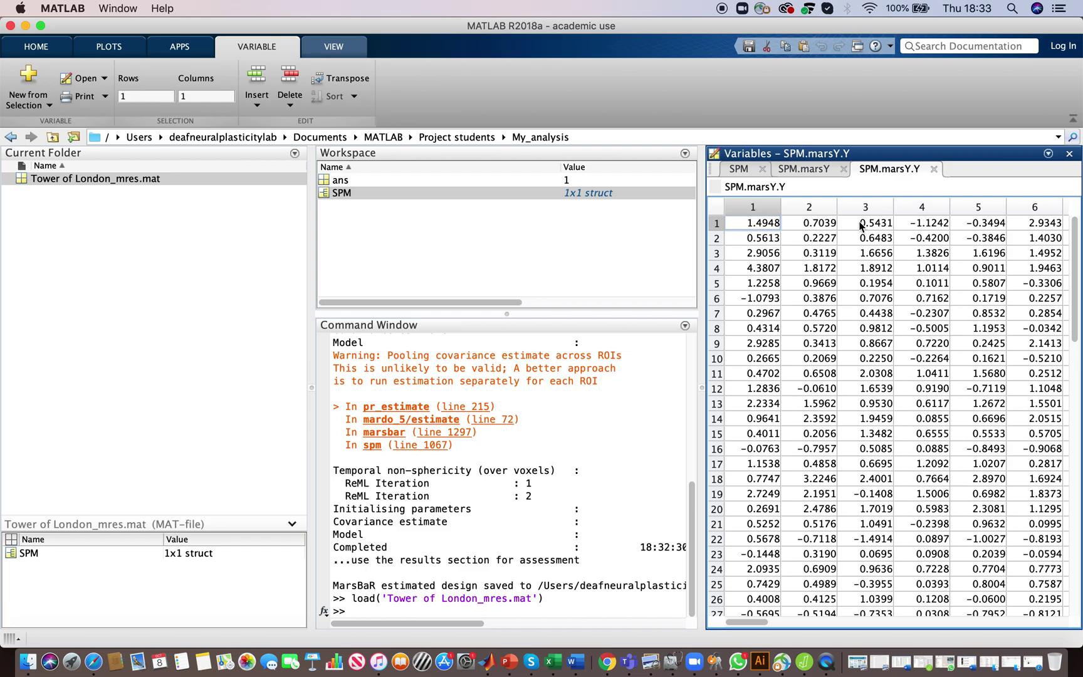
pyautogui.hscroll(15, 823, 289)
pyautogui.hscroll(-14, 824, 288)
pyautogui.scroll(-1, 825, 287)
pyautogui.hscroll(-1, 824, 287)
pyautogui.scroll(1, 824, 287)
pyautogui.scroll(-1, 824, 287)
pyautogui.hscroll(1, 825, 287)
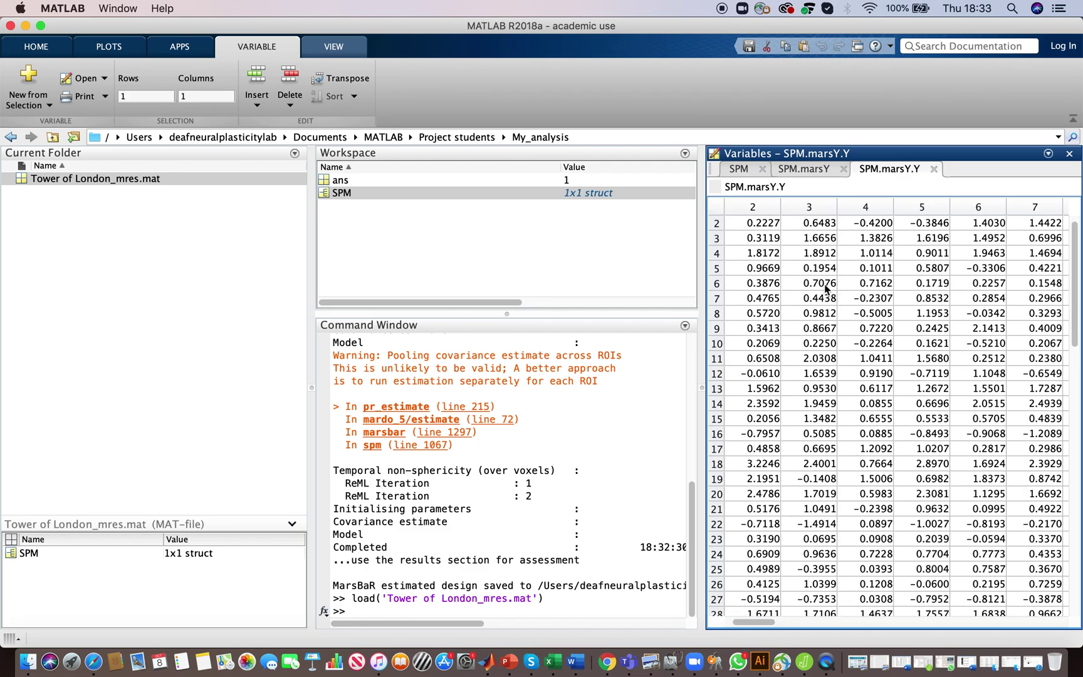
pyautogui.scroll(1, 886, 285)
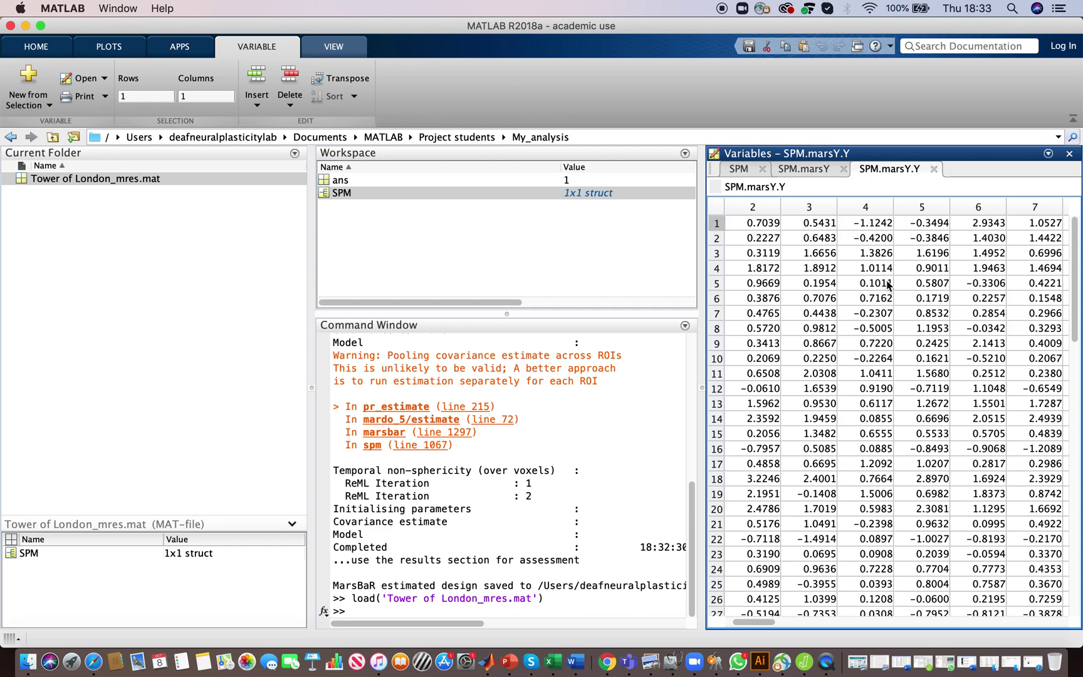
# Examine SPM.marsY.Y column by column for each ROI, and its first row across all ROIs.
pyautogui.click(756, 213)
pyautogui.click(812, 211)
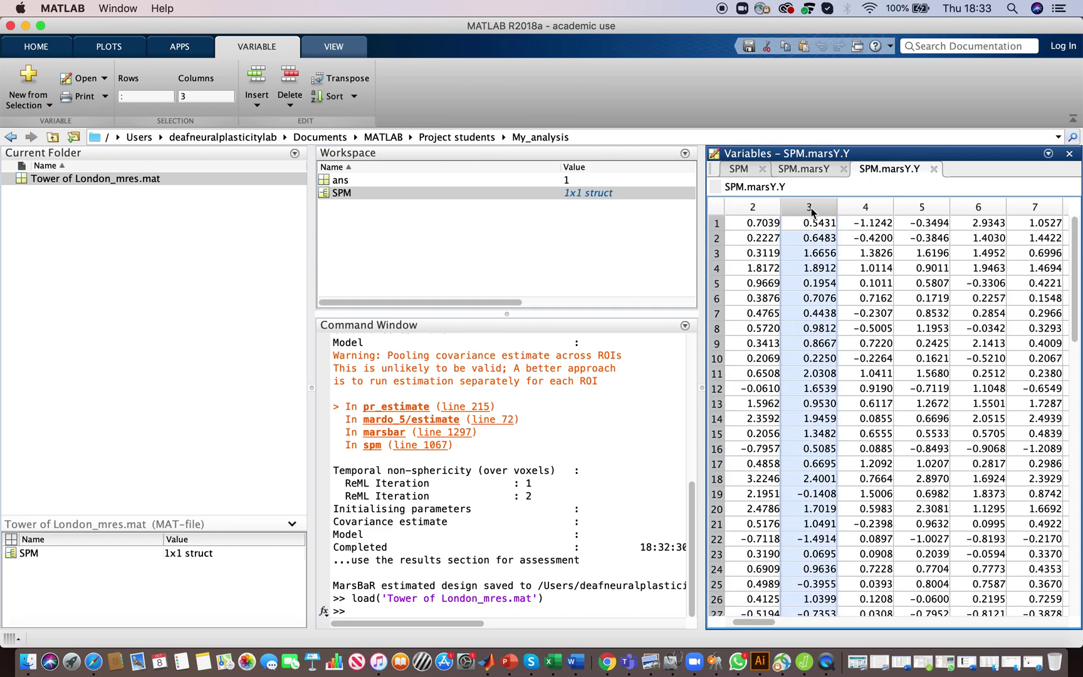
pyautogui.click(877, 212)
pyautogui.click(931, 212)
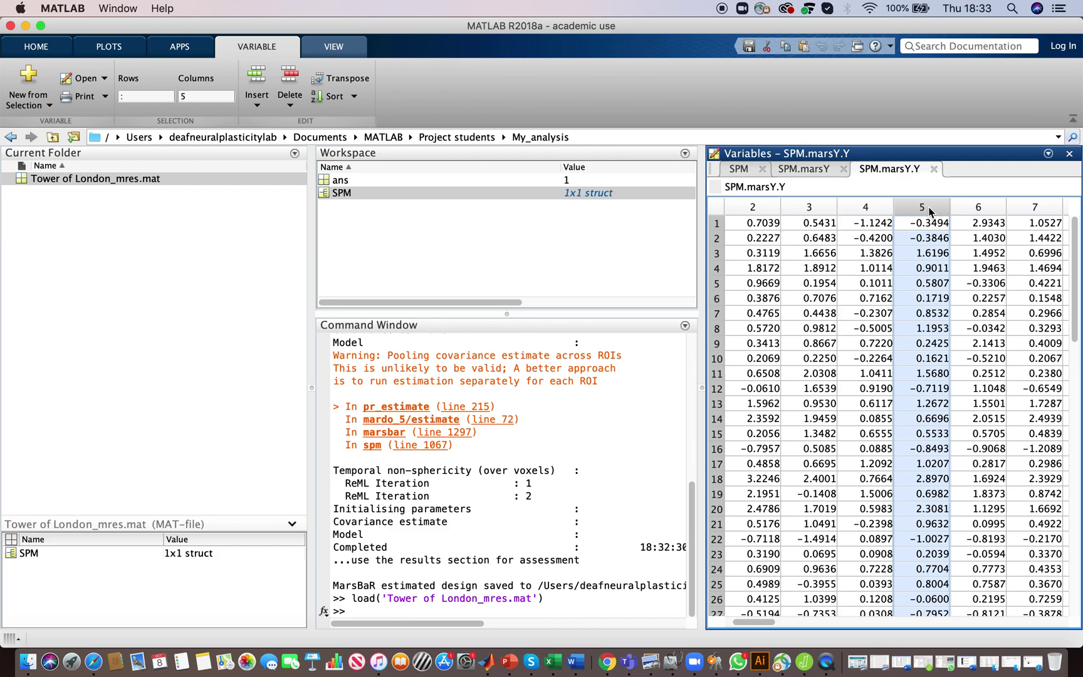
pyautogui.click(755, 208)
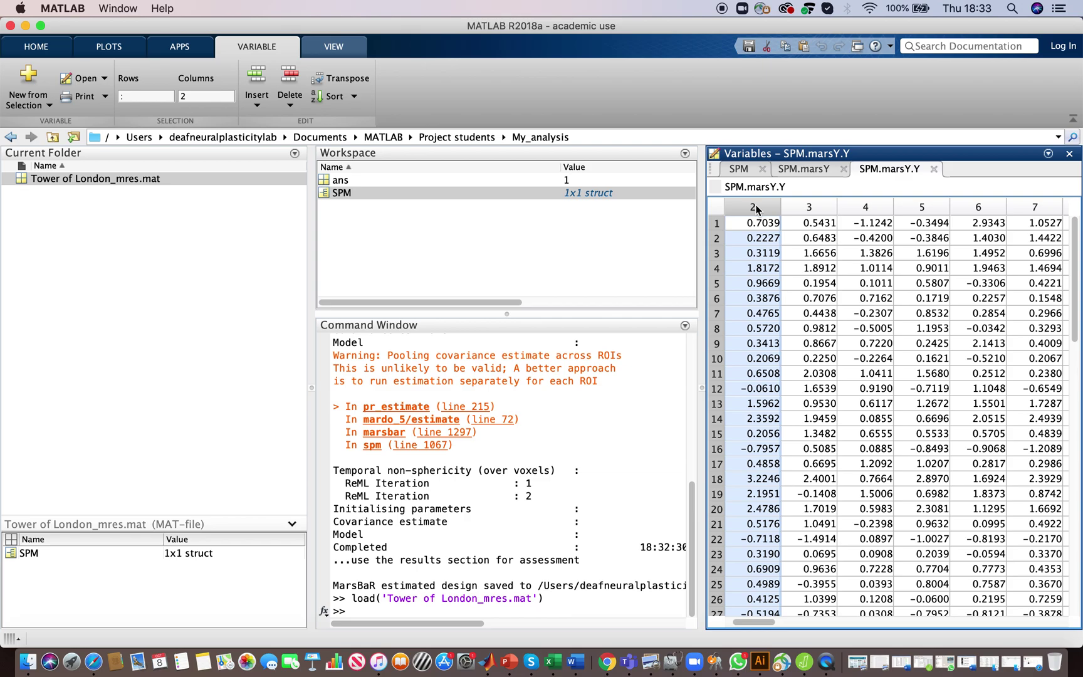
pyautogui.hscroll(-2, 755, 208)
pyautogui.click(754, 209)
pyautogui.click(797, 211)
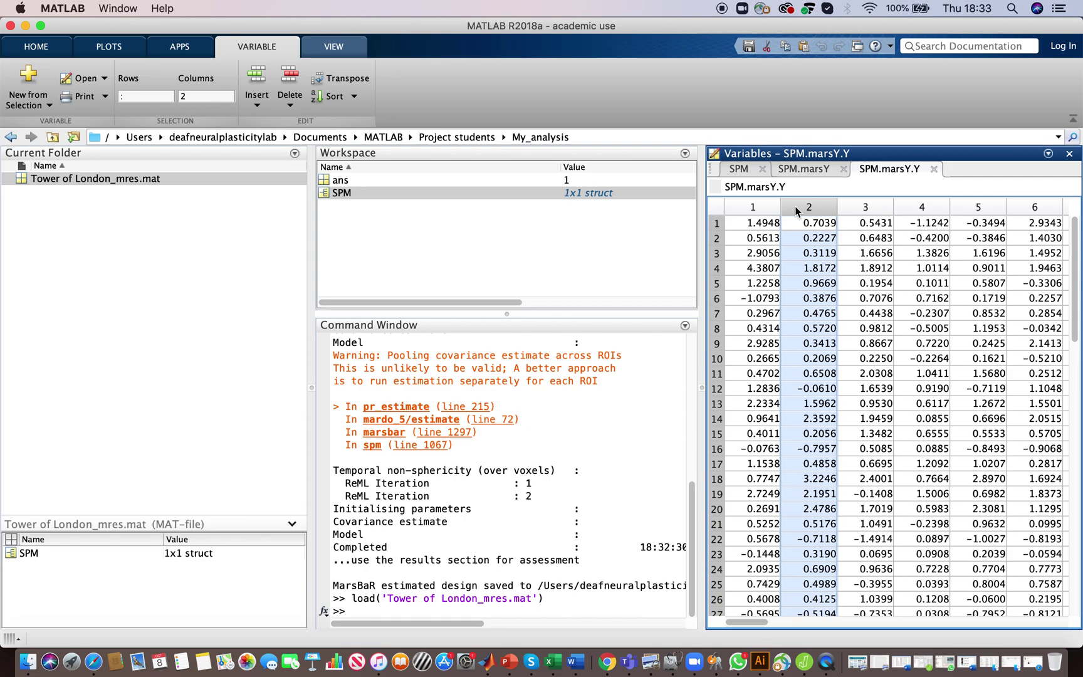
pyautogui.click(863, 211)
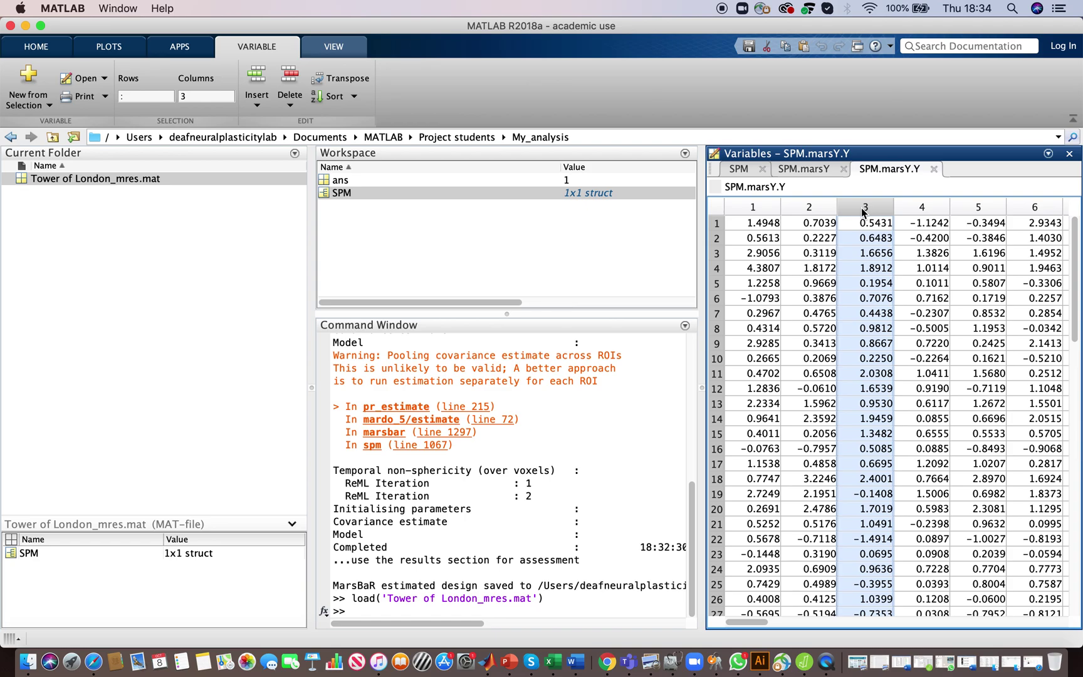
pyautogui.scroll(-1, 799, 235)
pyautogui.hscroll(1, 799, 235)
pyautogui.scroll(1, 741, 225)
pyautogui.hscroll(-1, 741, 225)
pyautogui.hscroll(1, 741, 223)
pyautogui.hscroll(-1, 742, 223)
pyautogui.click(716, 224)
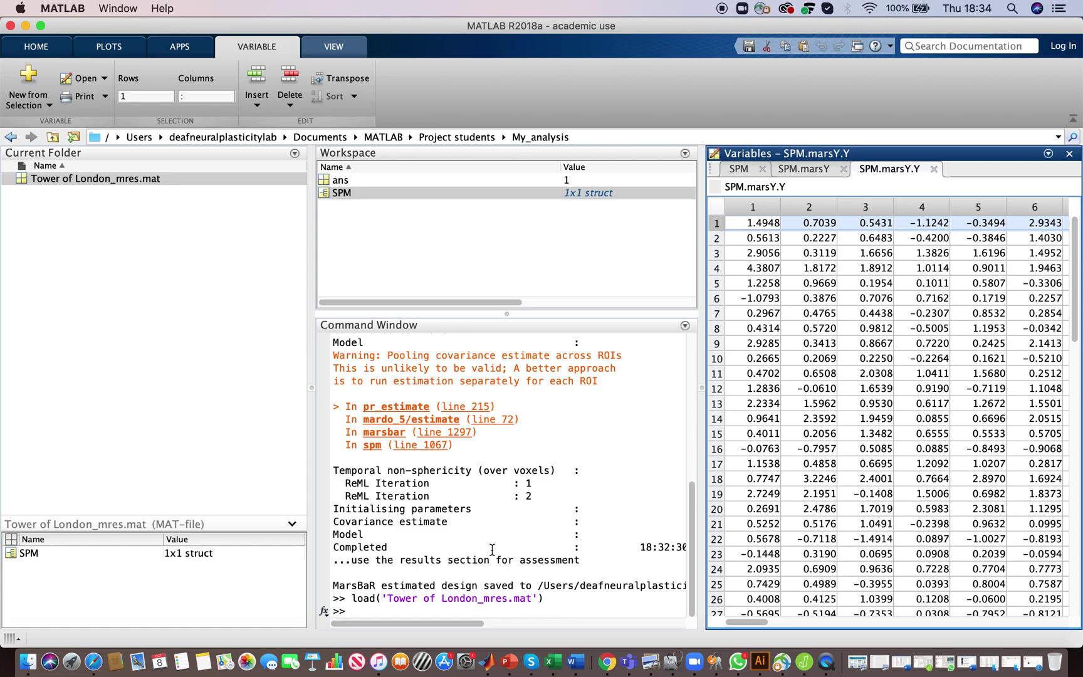
# Launch SPM with the spm command.
pyautogui.click(361, 609)
pyautogui.write('spm')
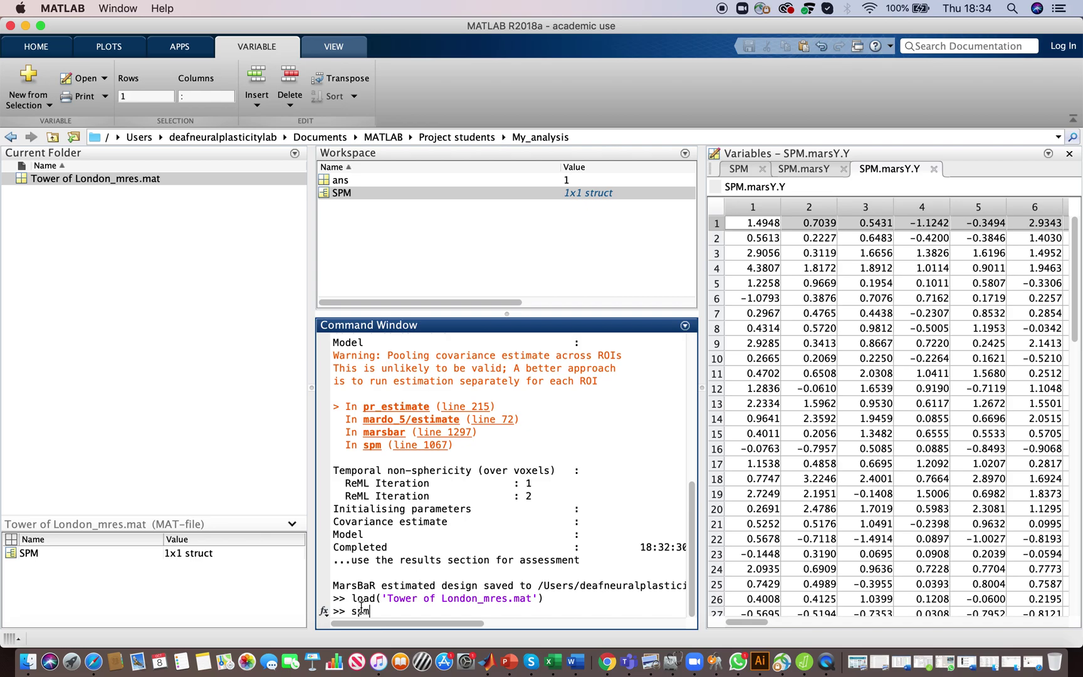
pyautogui.press('Return')
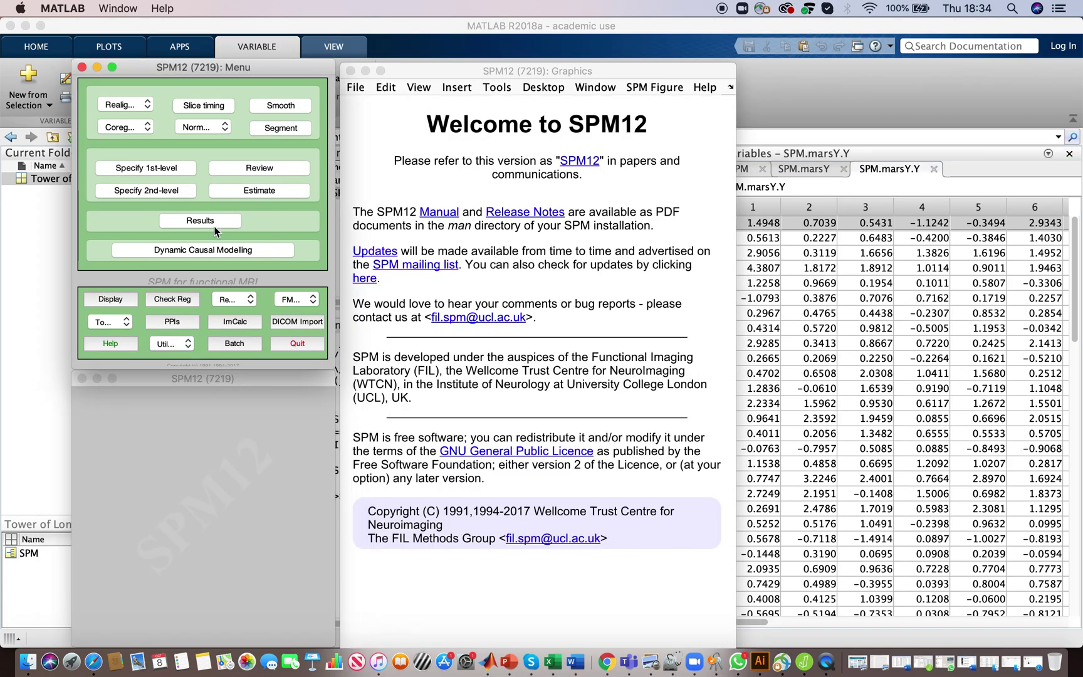
# Open the SPM results for SPM.mat in the Lev2_TowerofLOndon folder of Second Level for ROI analysis.
pyautogui.click(222, 219)
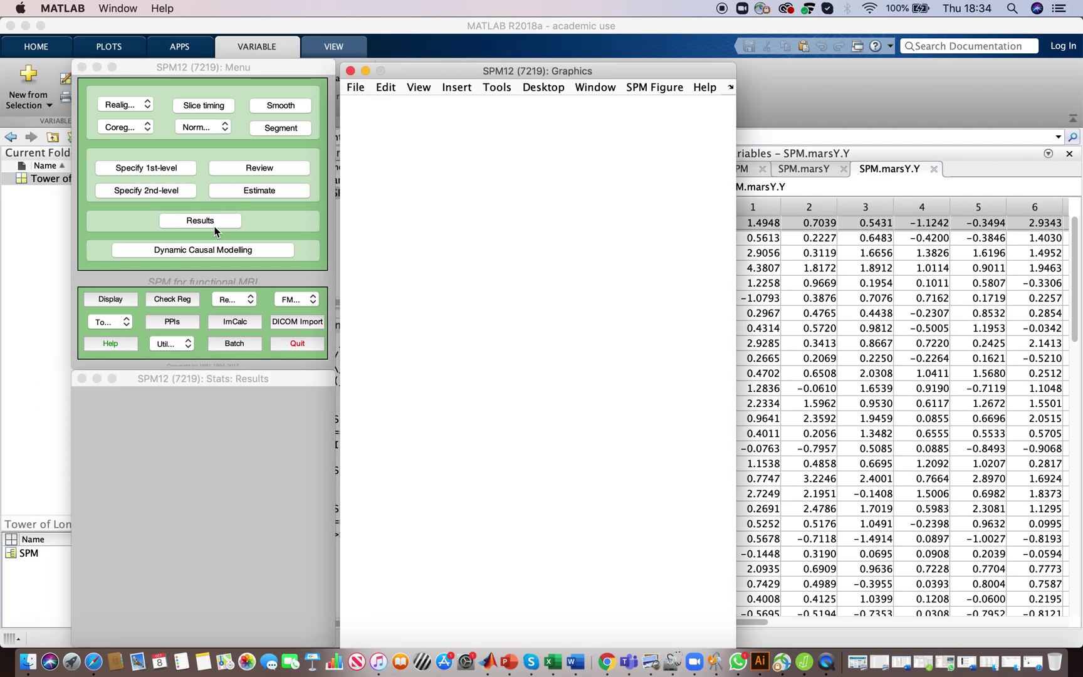
pyautogui.click(730, 114)
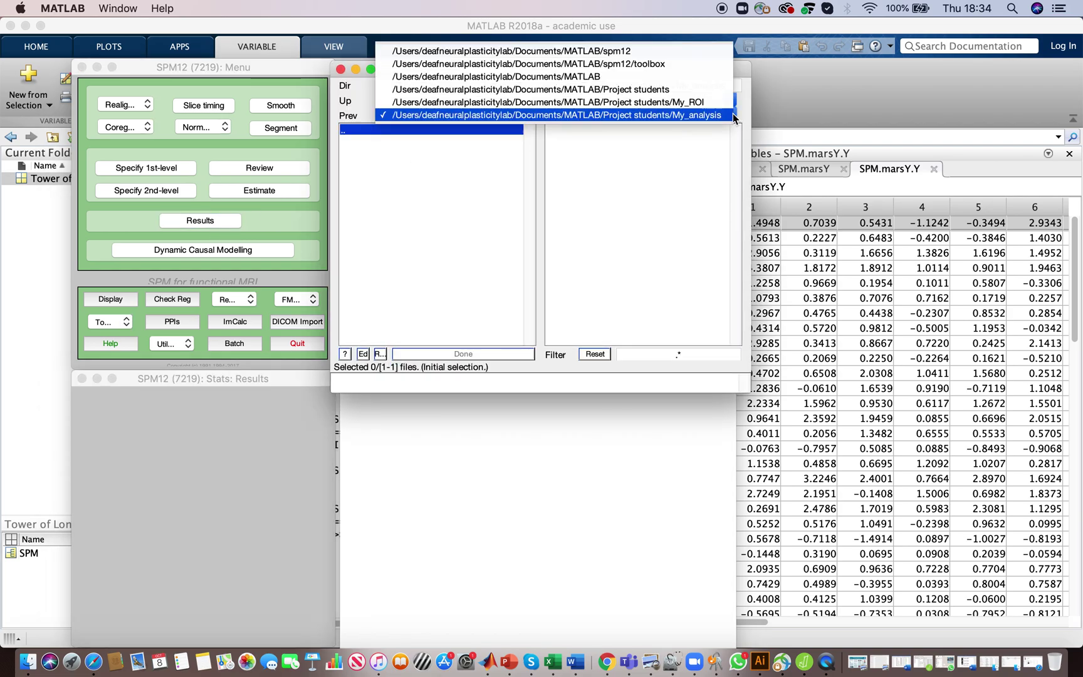
pyautogui.click(705, 75)
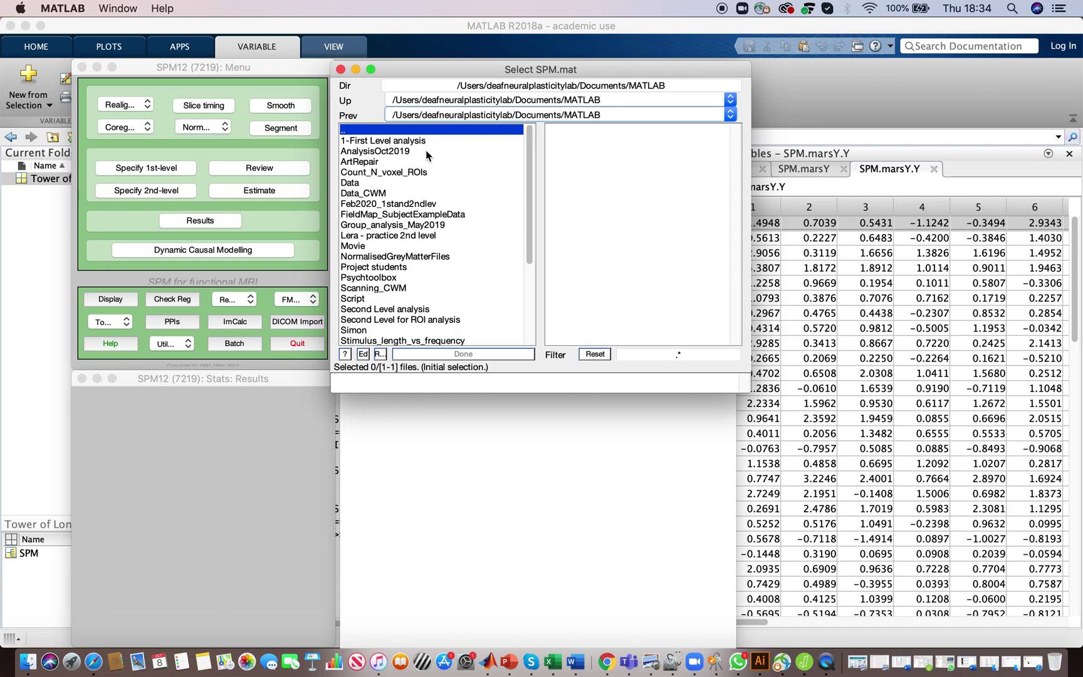
pyautogui.doubleClick(408, 319)
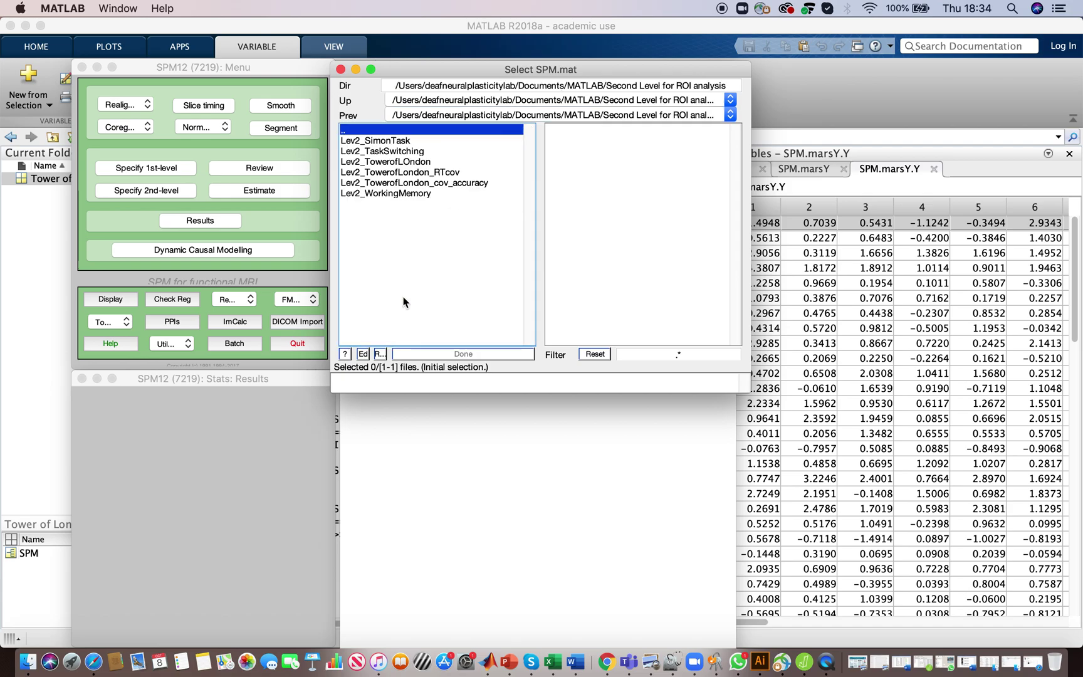
pyautogui.doubleClick(379, 162)
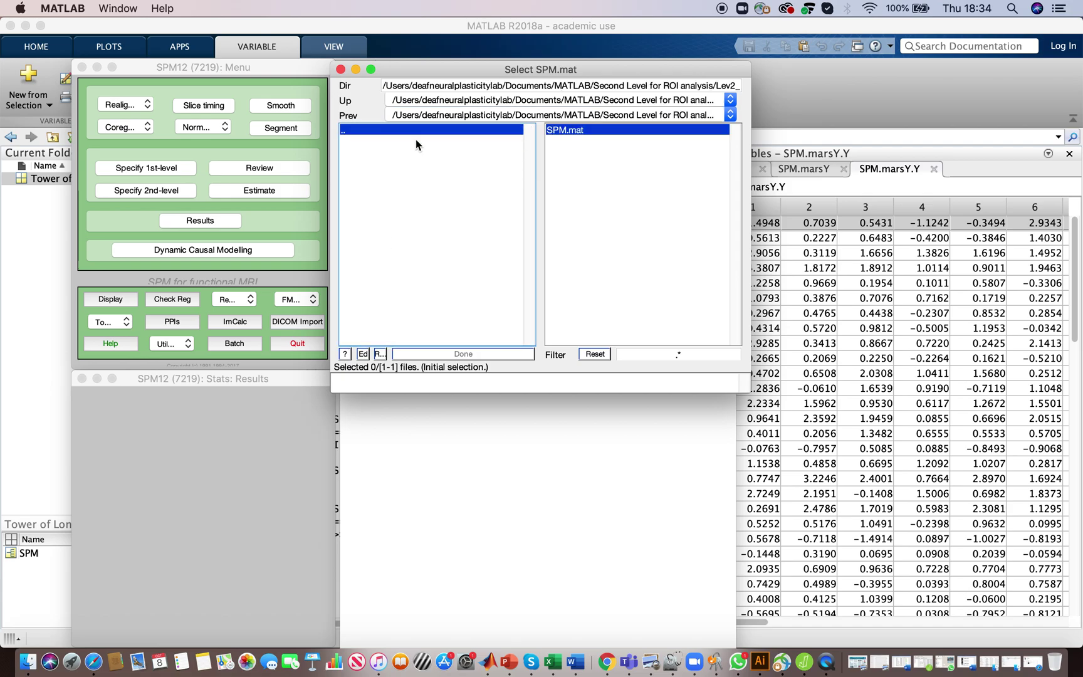
pyautogui.click(573, 130)
pyautogui.click(468, 355)
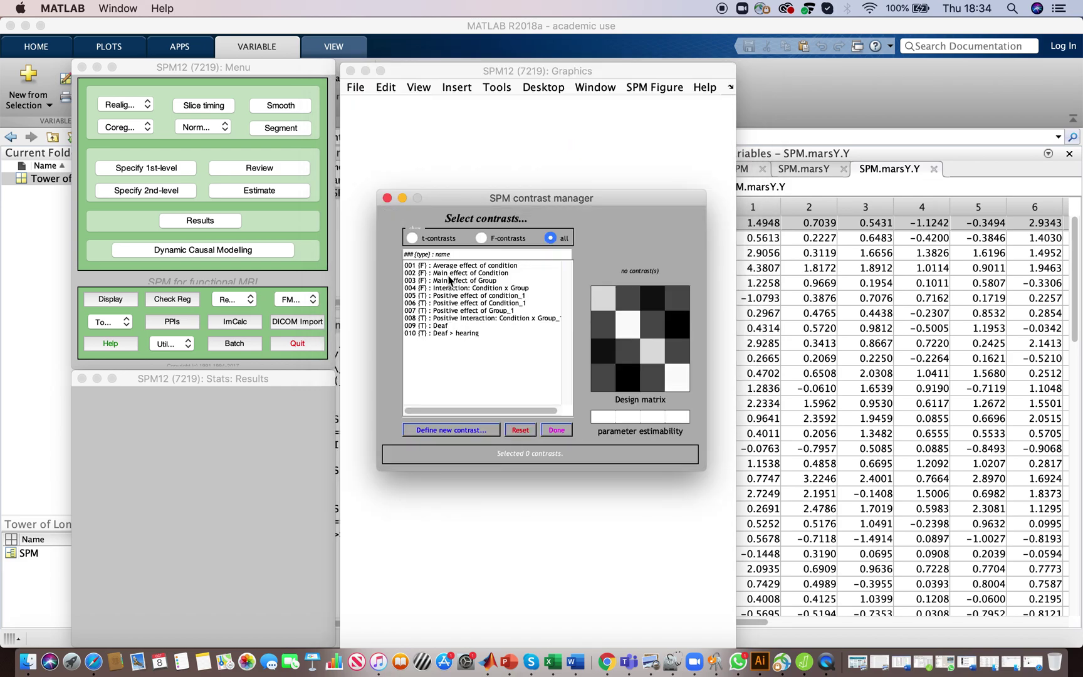
# Compute the results for the Main effect of Condition F-contrast with no masking, an uncorrected 0.001 threshold and a 0-voxel extent threshold.
pyautogui.click(450, 274)
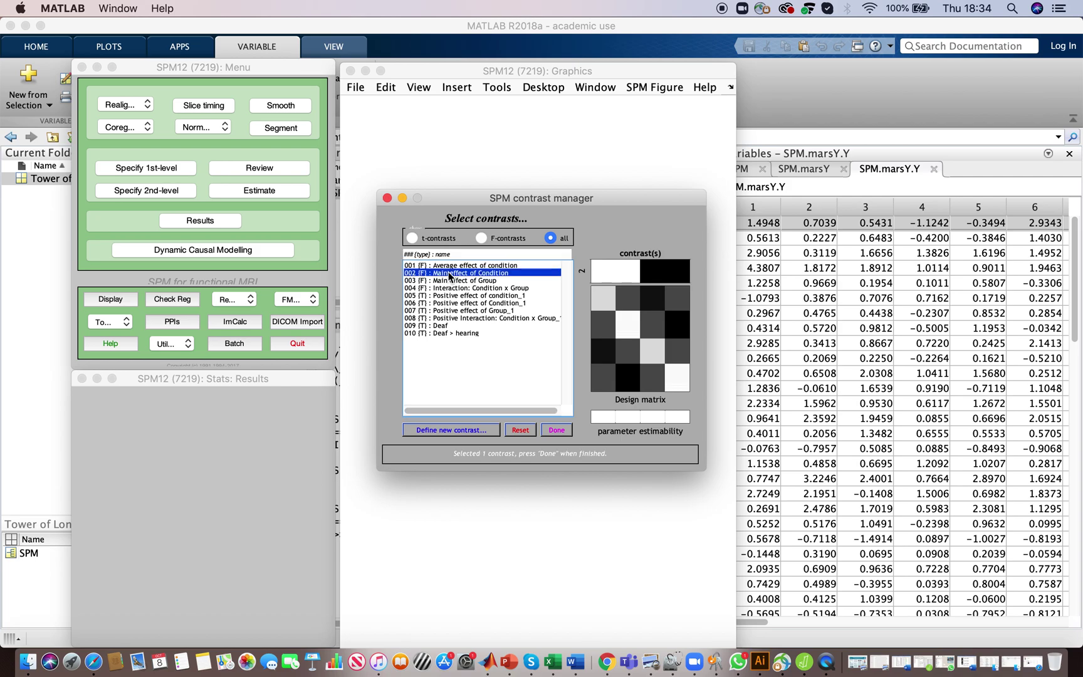
pyautogui.click(556, 429)
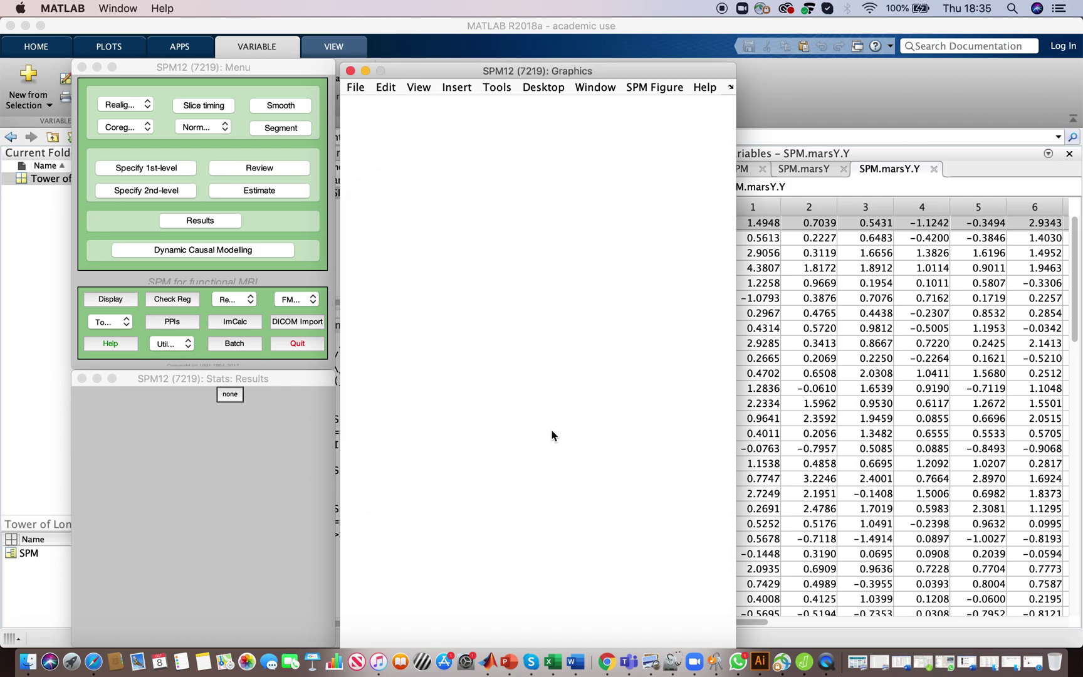
pyautogui.click(230, 395)
pyautogui.click(304, 409)
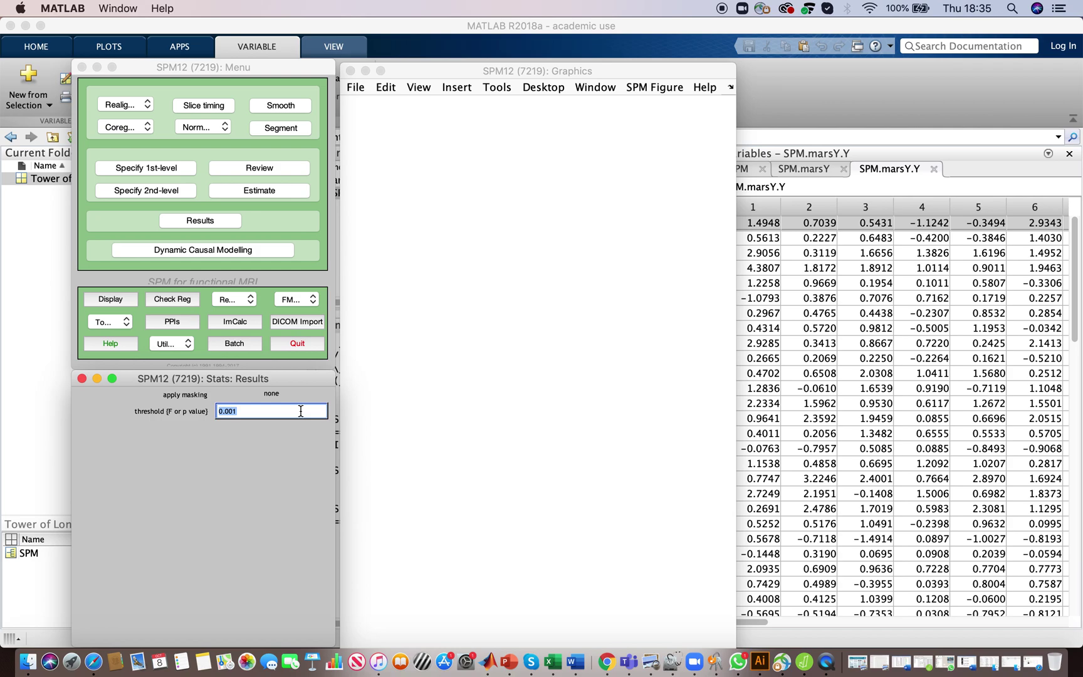
pyautogui.press('Return')
pyautogui.press('Return')
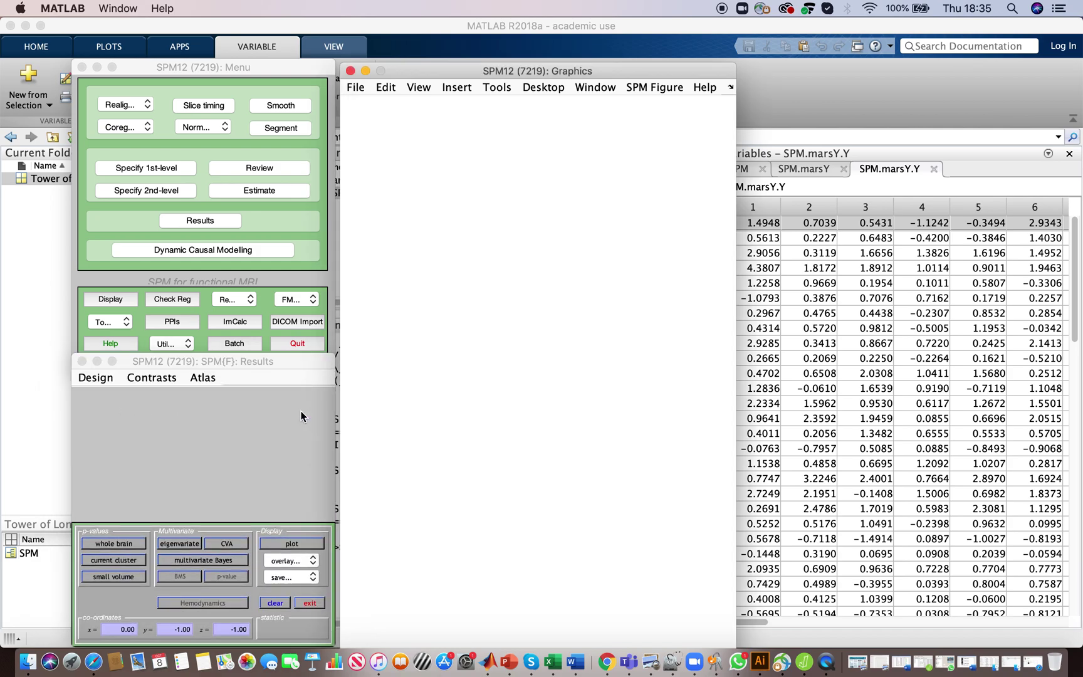
# Explore the design's files and factors to examine the image order and factor levels, and return to the main MATLAB window.
pyautogui.click(95, 377)
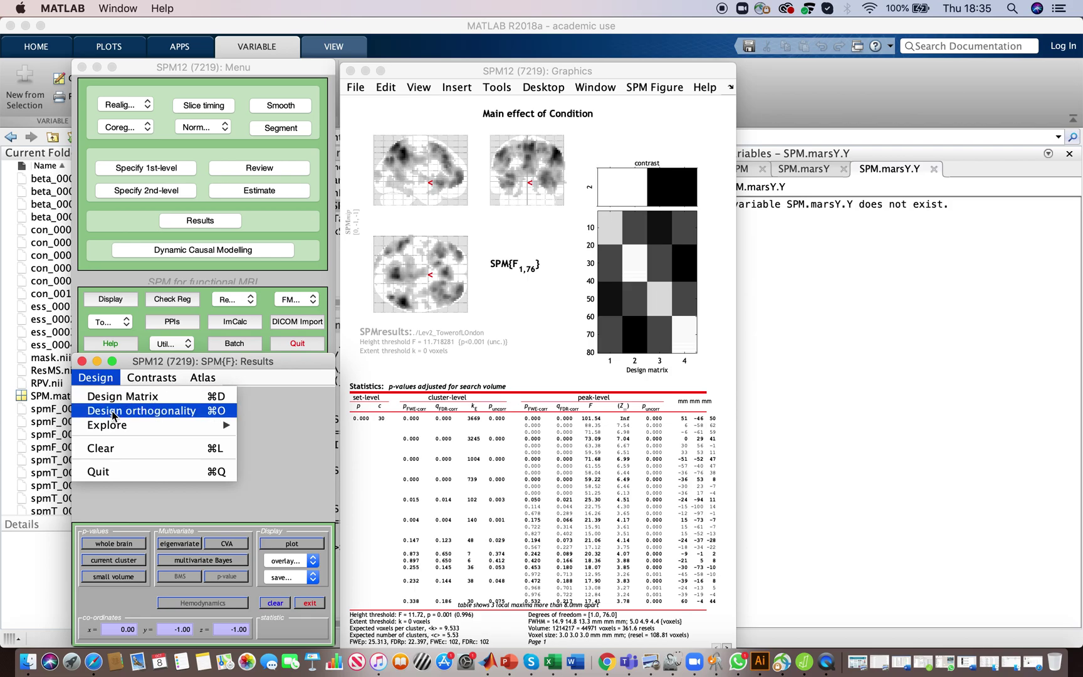
pyautogui.moveTo(111, 424)
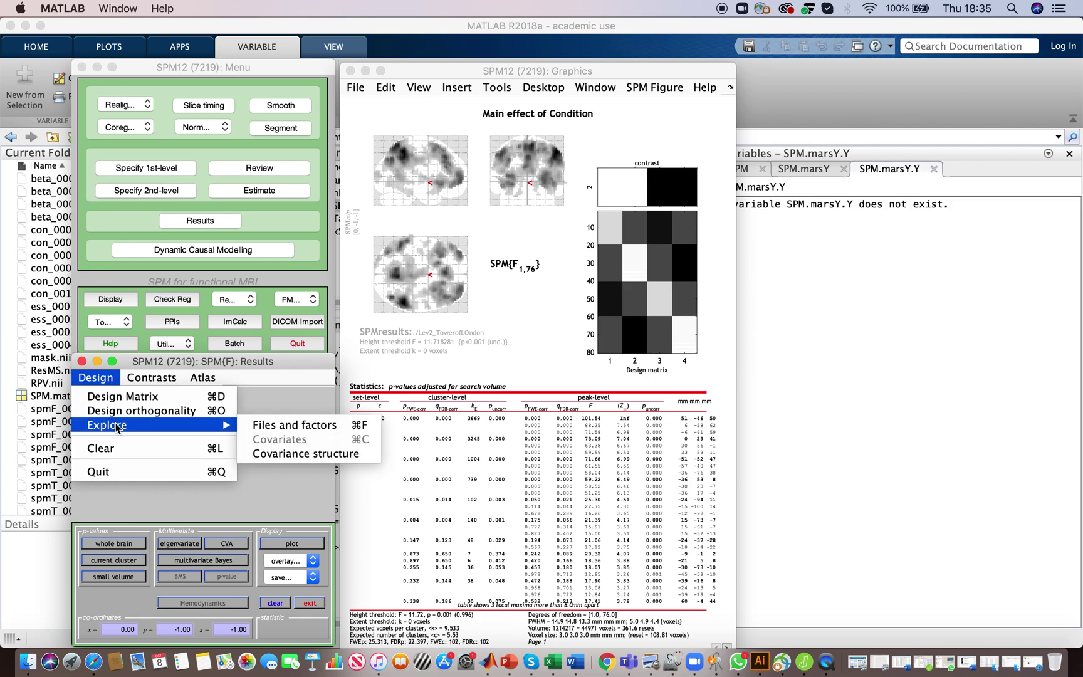
pyautogui.click(298, 428)
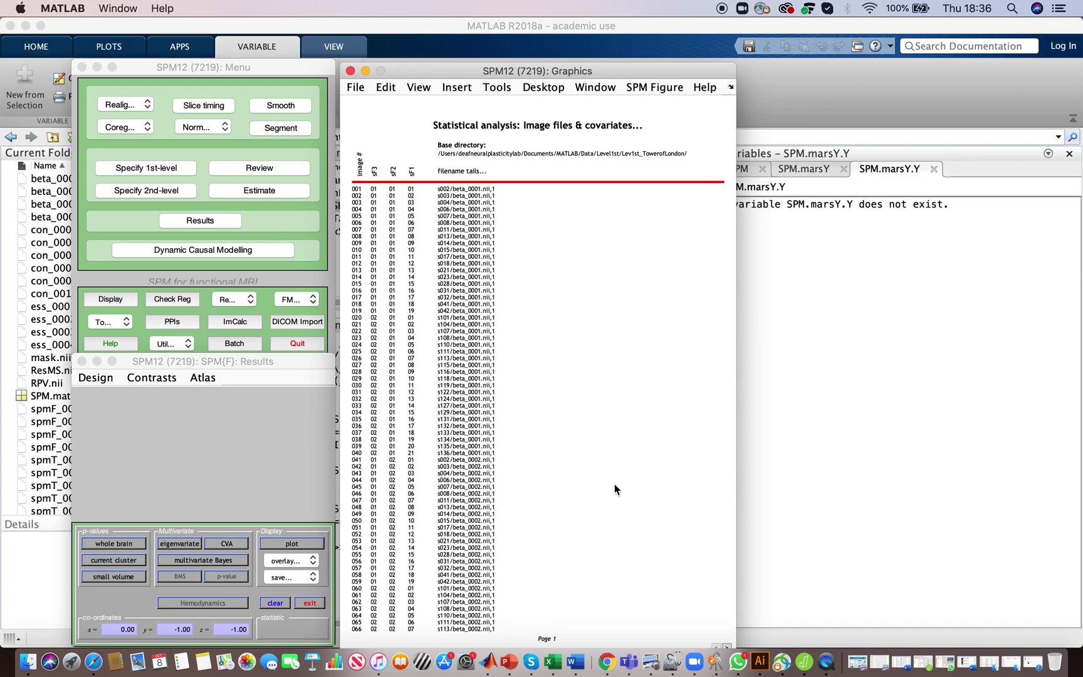
pyautogui.click(746, 498)
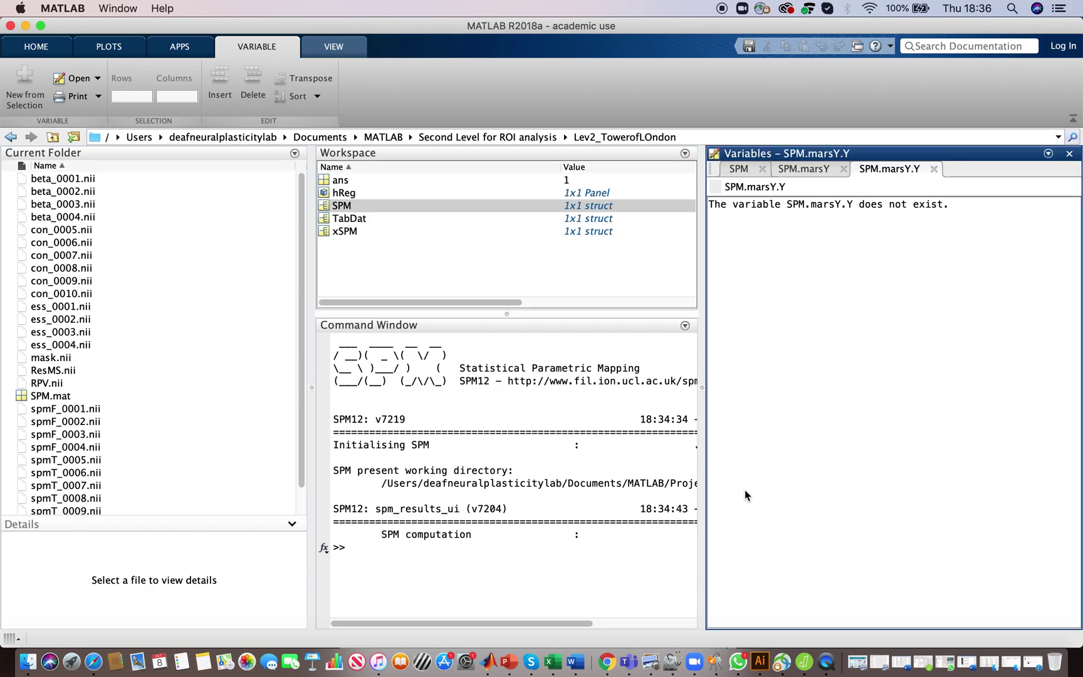